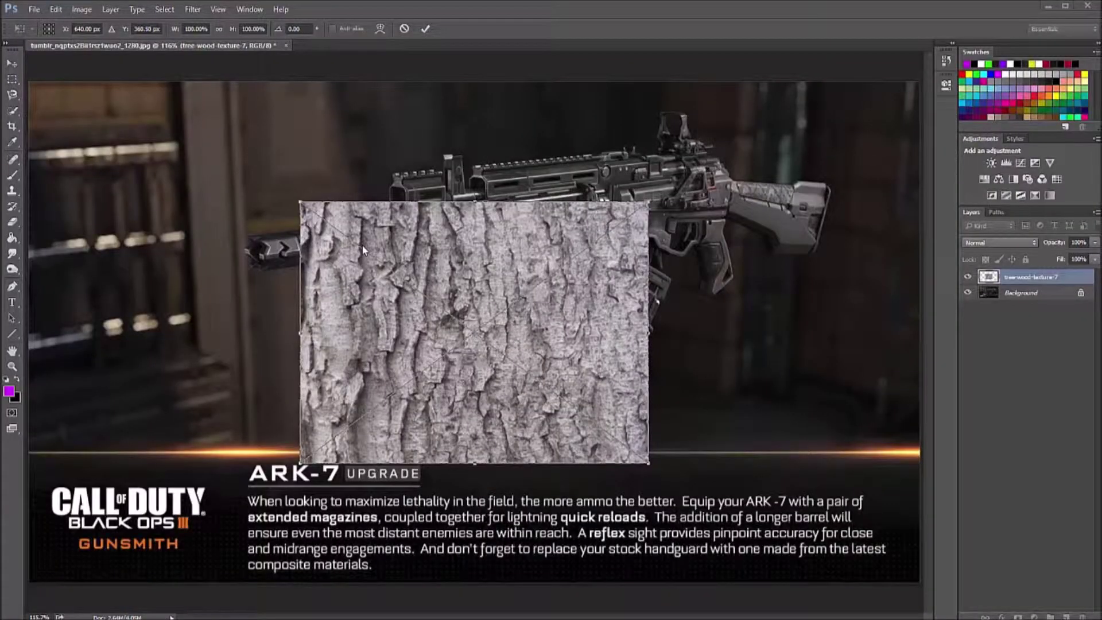
- Scale the bark texture down and position it over the gun's receiver
drag(503, 289, 652, 182)
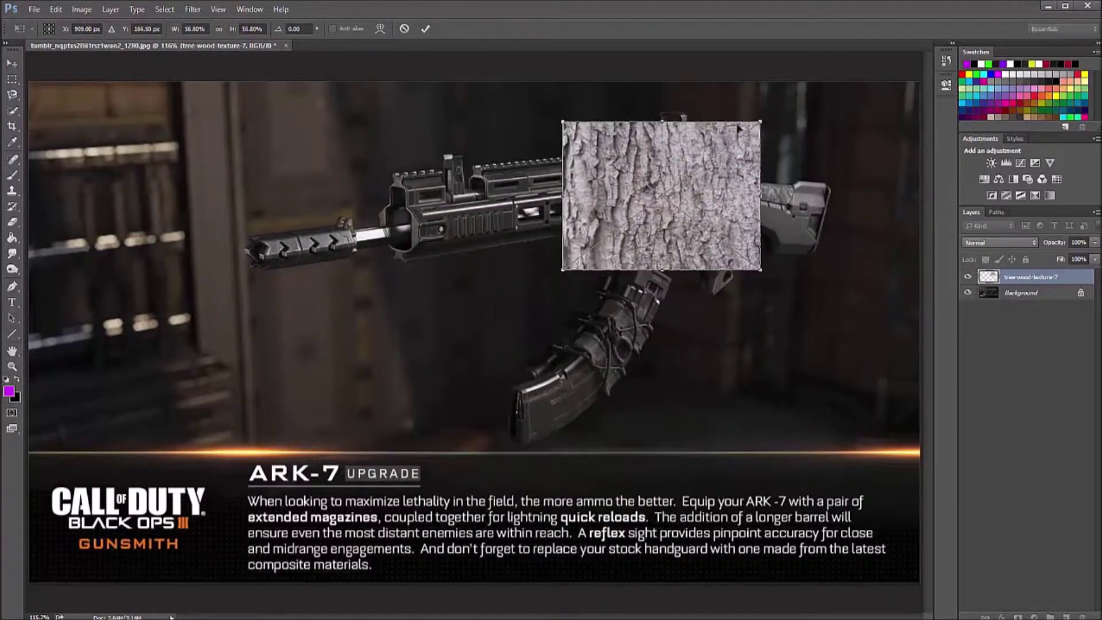
drag(651, 182, 737, 135)
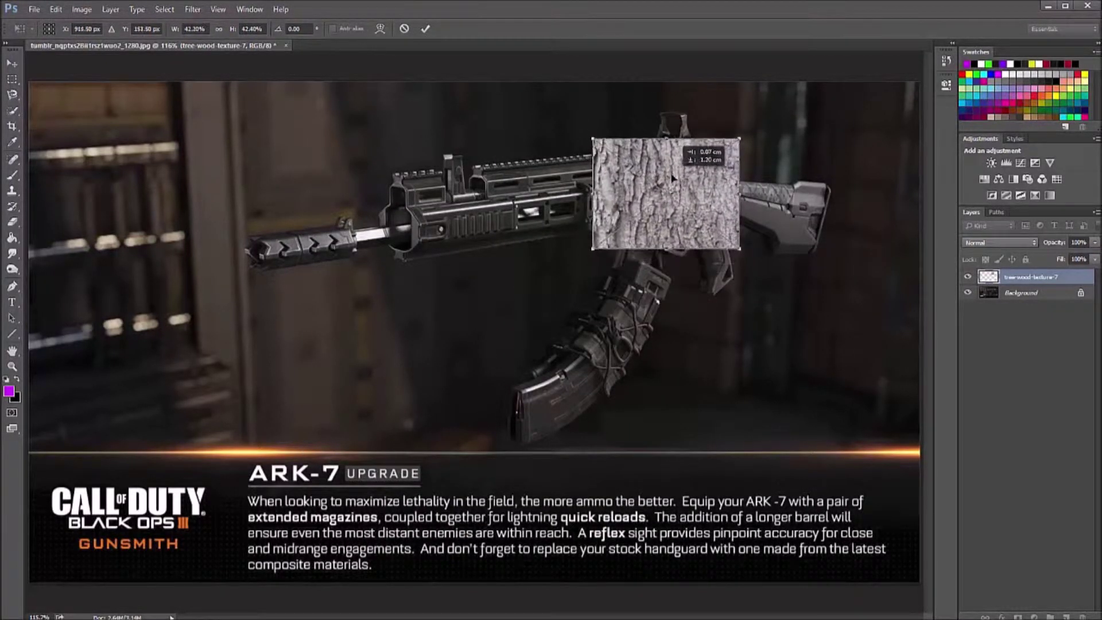
key(Return)
- Zoom in on the receiver and set the bark layer's blend mode to Overlay
key(z)
click(716, 178)
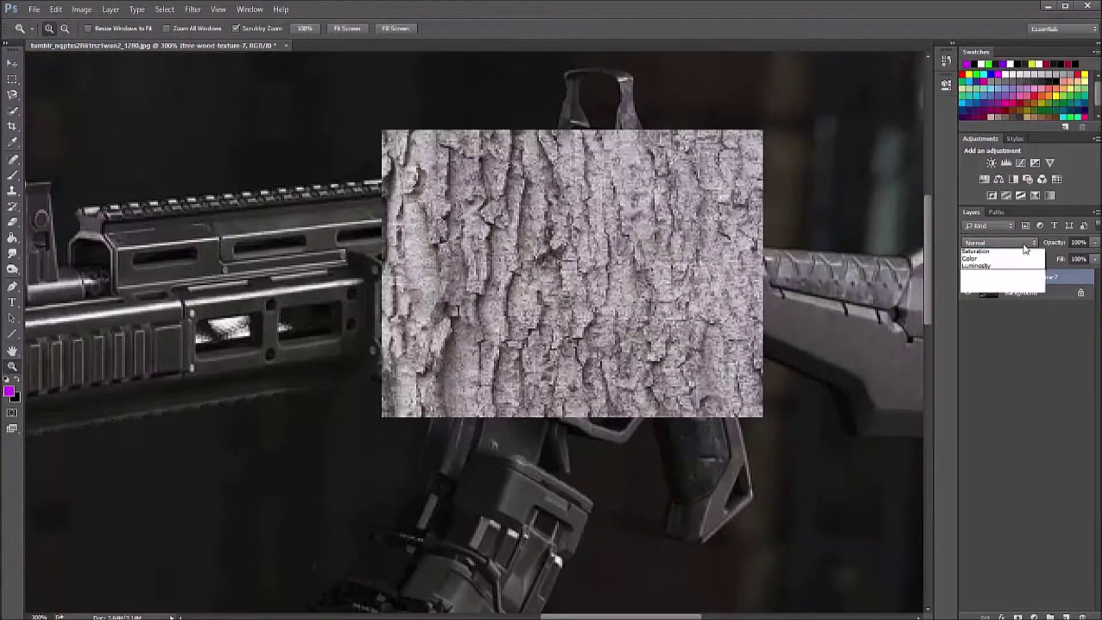
click(999, 242)
click(1000, 350)
click(12, 222)
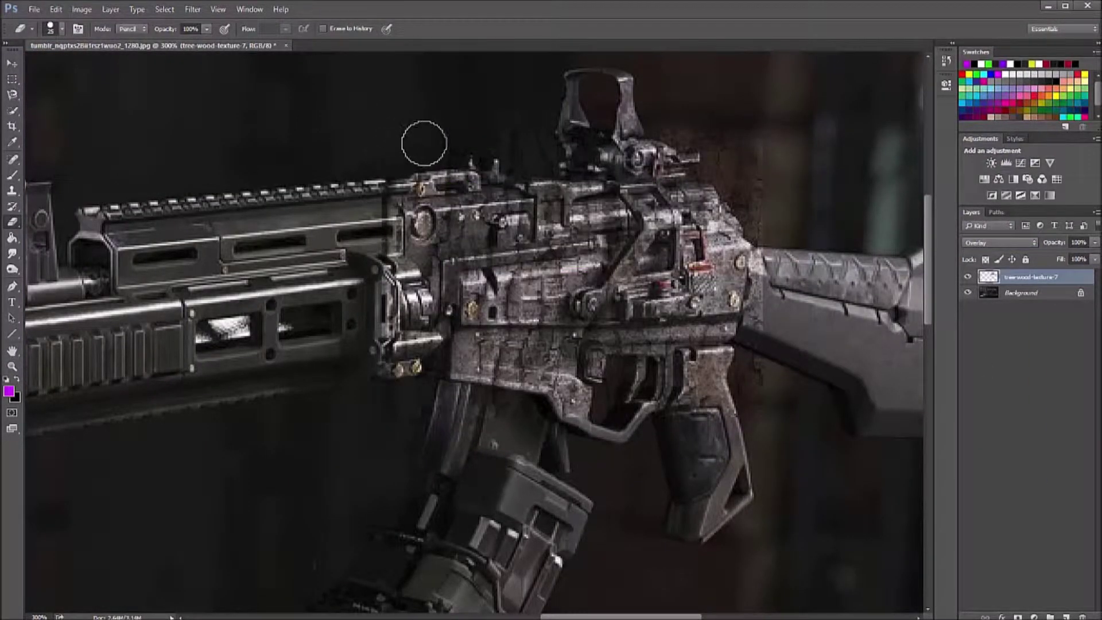
- Preview Divide blending and erase the bark texture overhanging the receiver
key(Down)
key(Down)
key(Down)
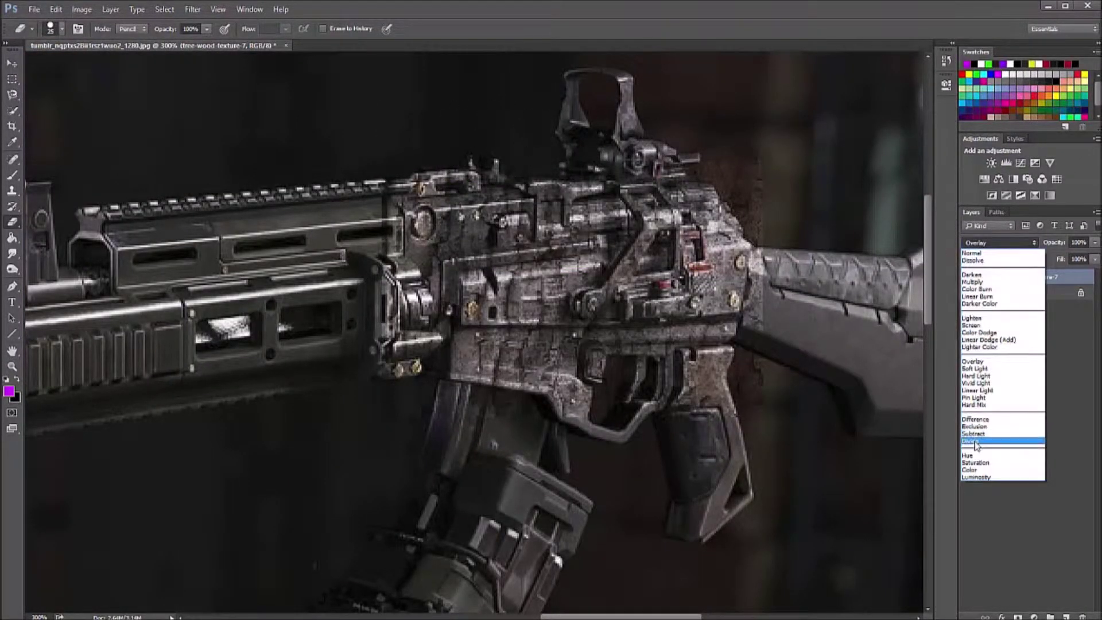
key(Return)
mouse_move(784, 228)
mouse_down()
mouse_move(731, 172)
mouse_move(545, 152)
mouse_up()
mouse_move(763, 389)
mouse_down()
mouse_move(769, 270)
mouse_move(413, 390)
mouse_move(394, 356)
mouse_move(746, 359)
mouse_move(505, 351)
mouse_move(370, 327)
mouse_move(371, 218)
mouse_up()
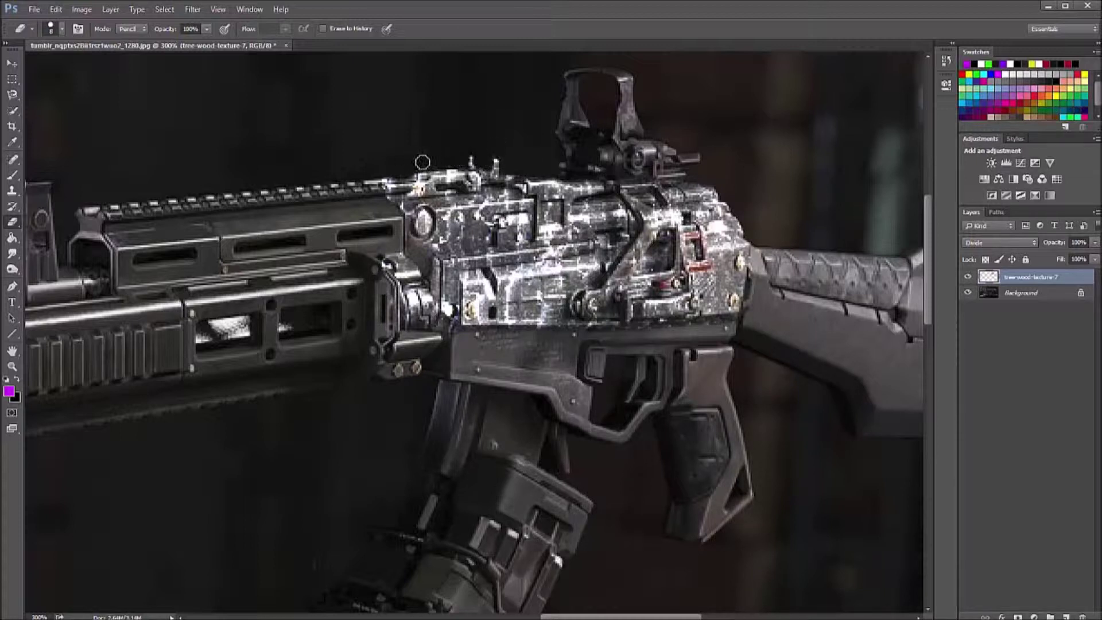
- Return the bark layer's blend mode to Overlay
click(999, 242)
click(983, 379)
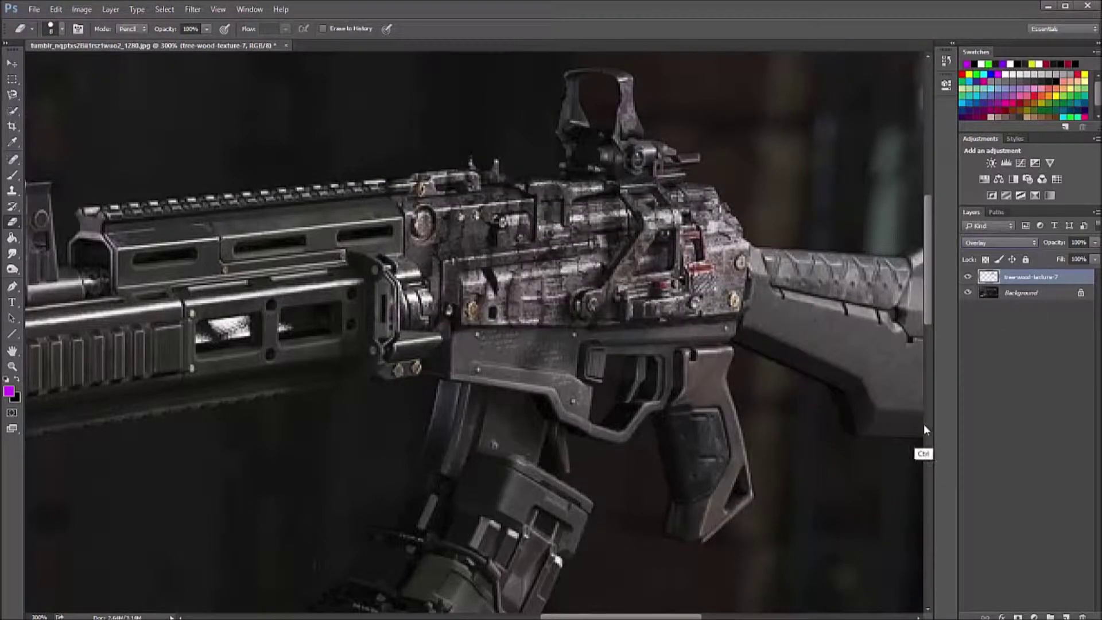
key(ctrl+u)
- Desaturate the bark texture to -100 and clip it to the gun image
text(-100)
key(Return)
right_click(1016, 284)
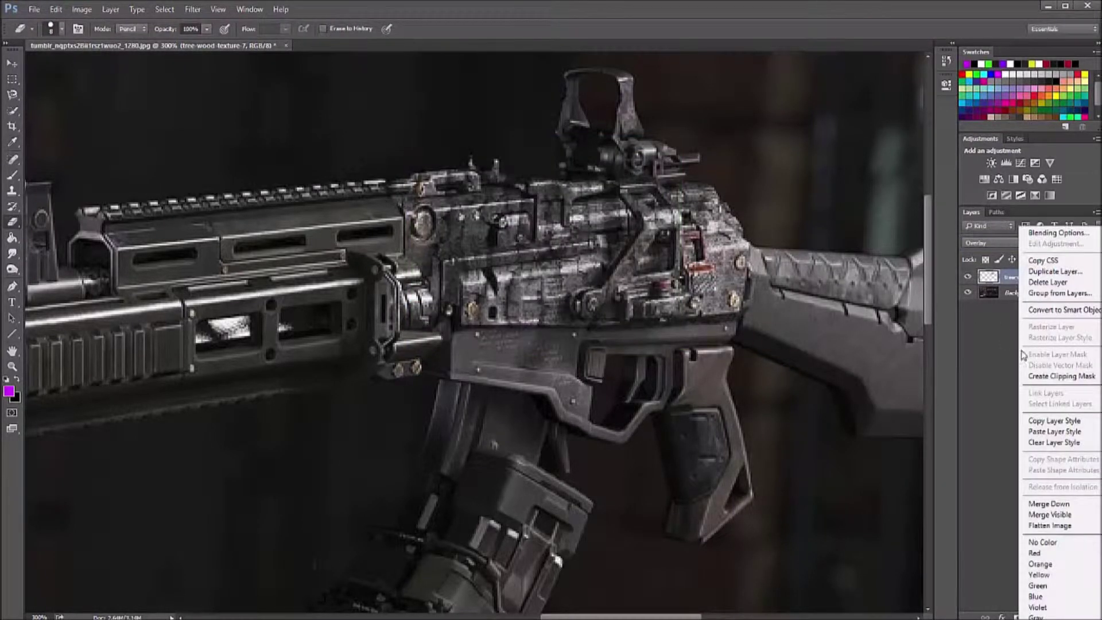
click(1061, 376)
- Boost the bark texture's contrast in Levels by pulling the input sliders inward
click(87, 10)
mouse_move(97, 40)
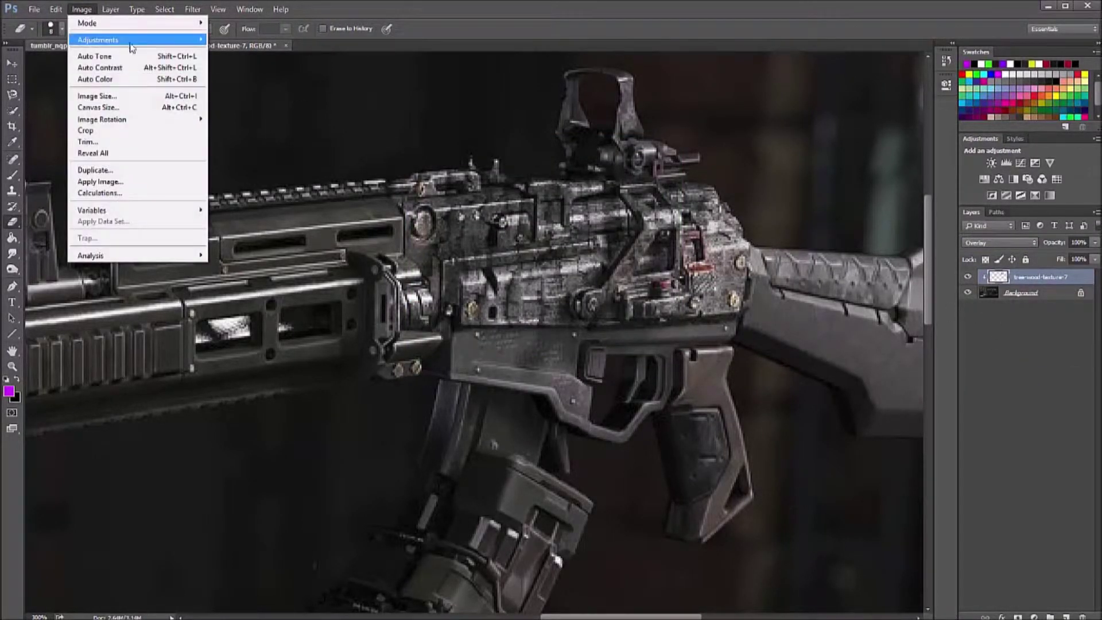
click(261, 52)
drag(173, 285, 248, 285)
drag(326, 285, 288, 287)
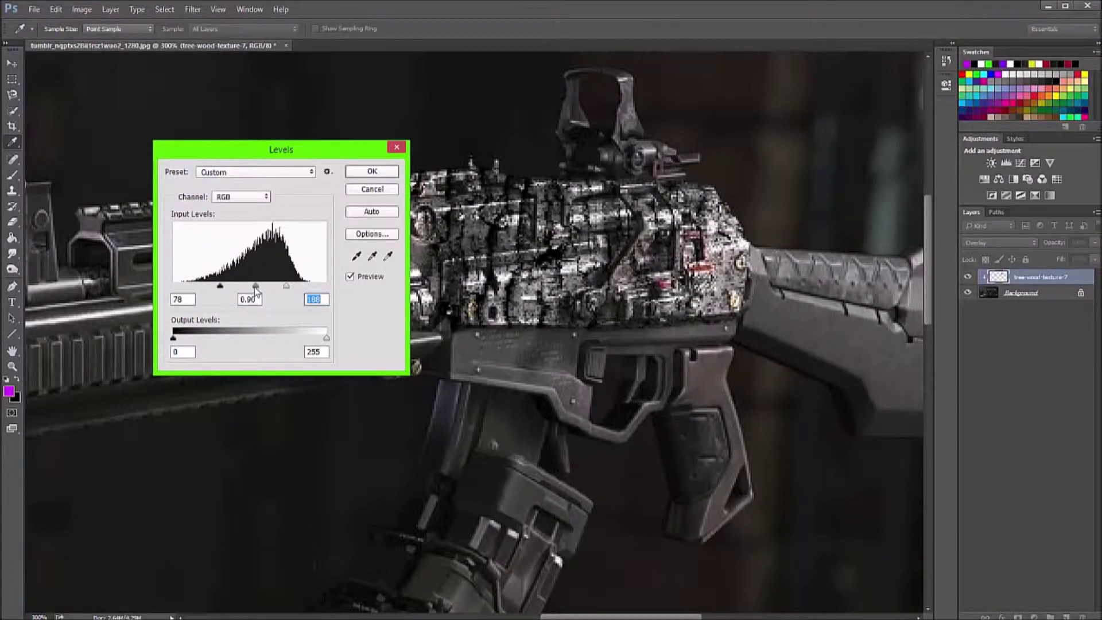
mouse_move(220, 287)
mouse_down()
mouse_move(290, 286)
mouse_move(219, 287)
mouse_up()
click(371, 171)
click(1042, 293)
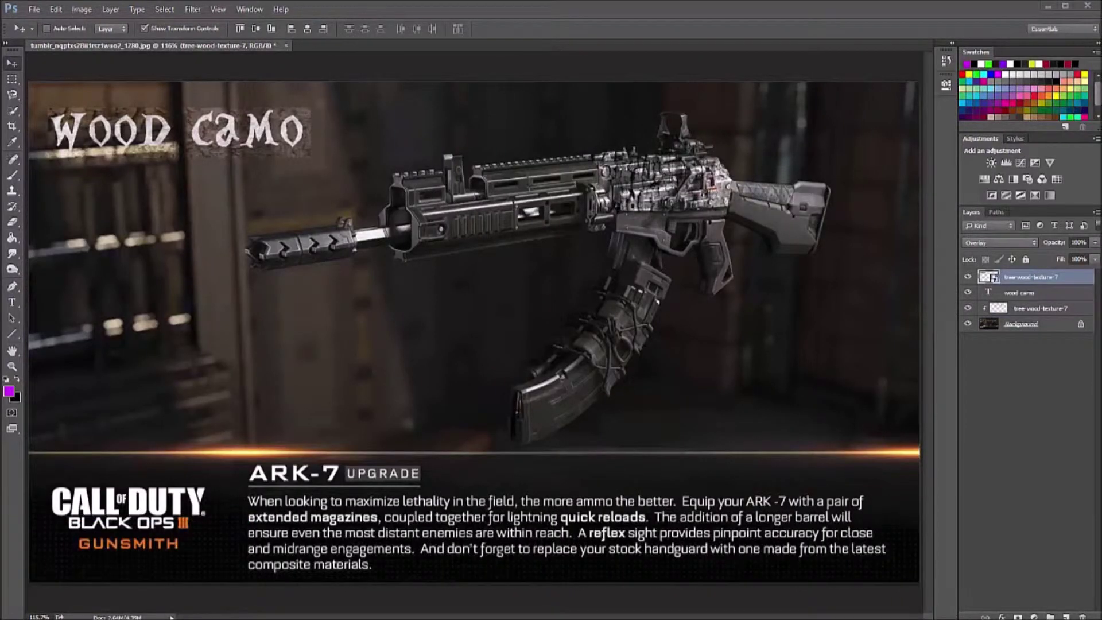
- Clip the top texture layer into the WOOD CAMO text and clear the selection
right_click(1028, 276)
click(987, 356)
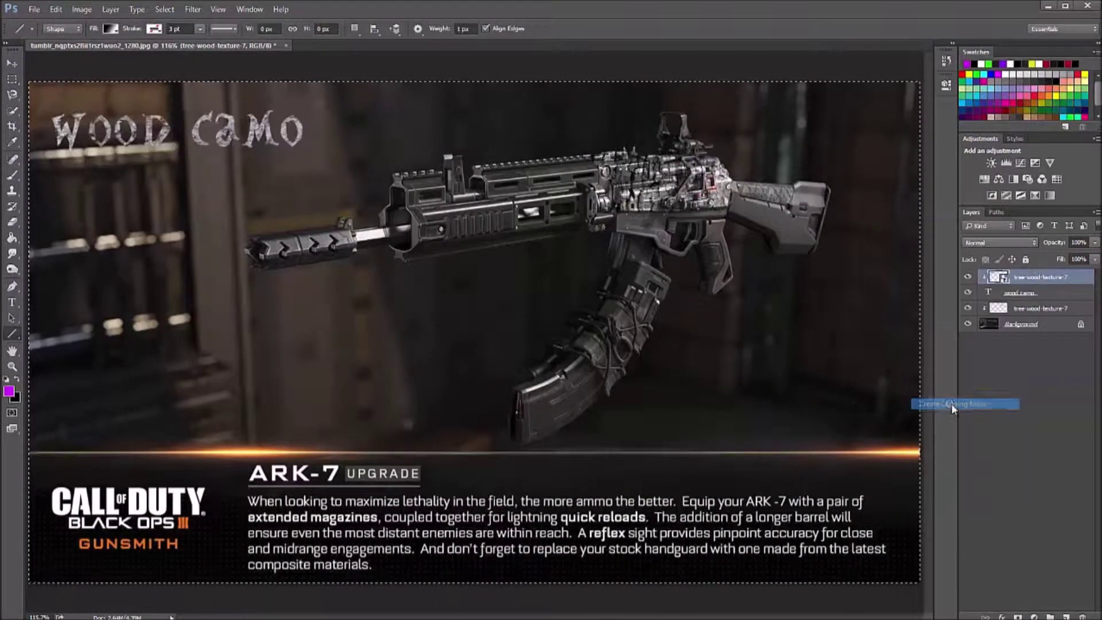
click(12, 63)
click(165, 9)
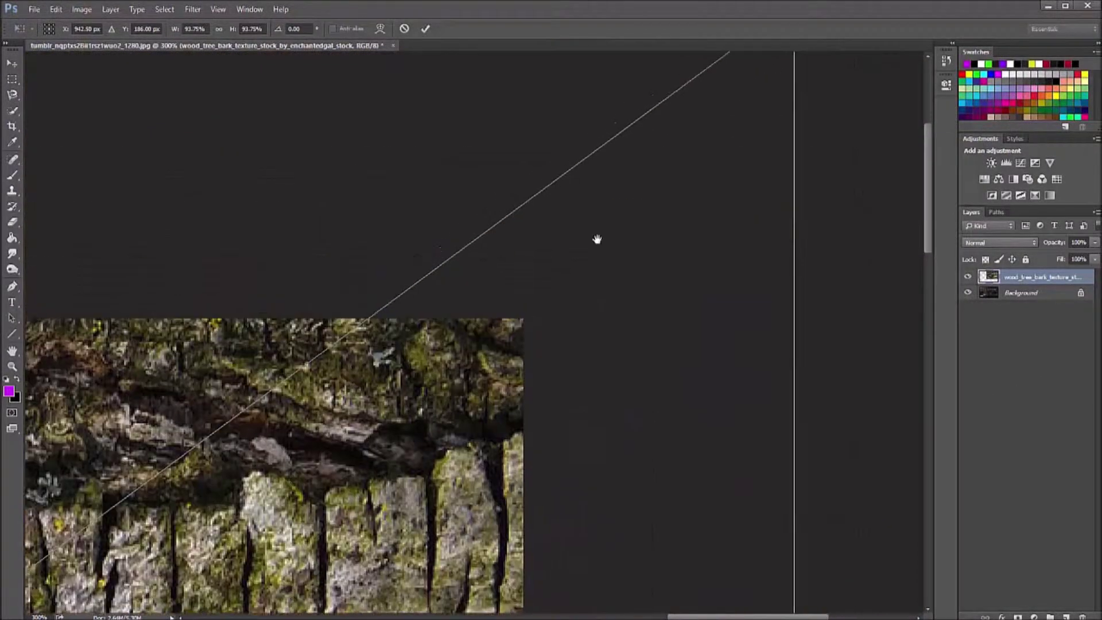
- Shrink the placed mossy bark photo to fit over the receiver
drag(833, 68, 635, 135)
drag(303, 427, 427, 360)
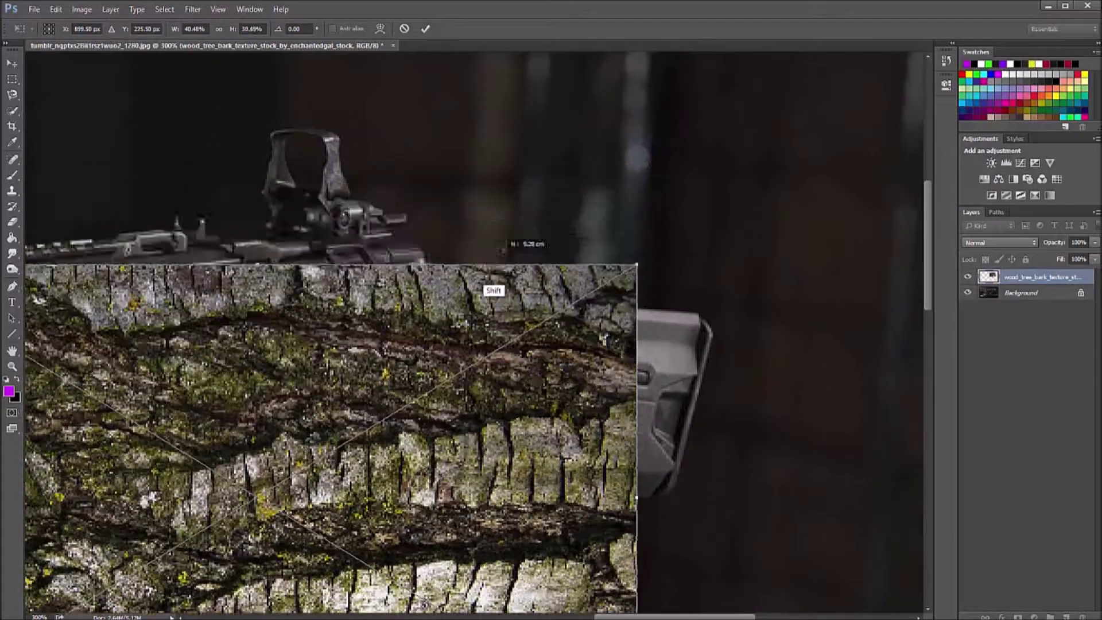
key(Return)
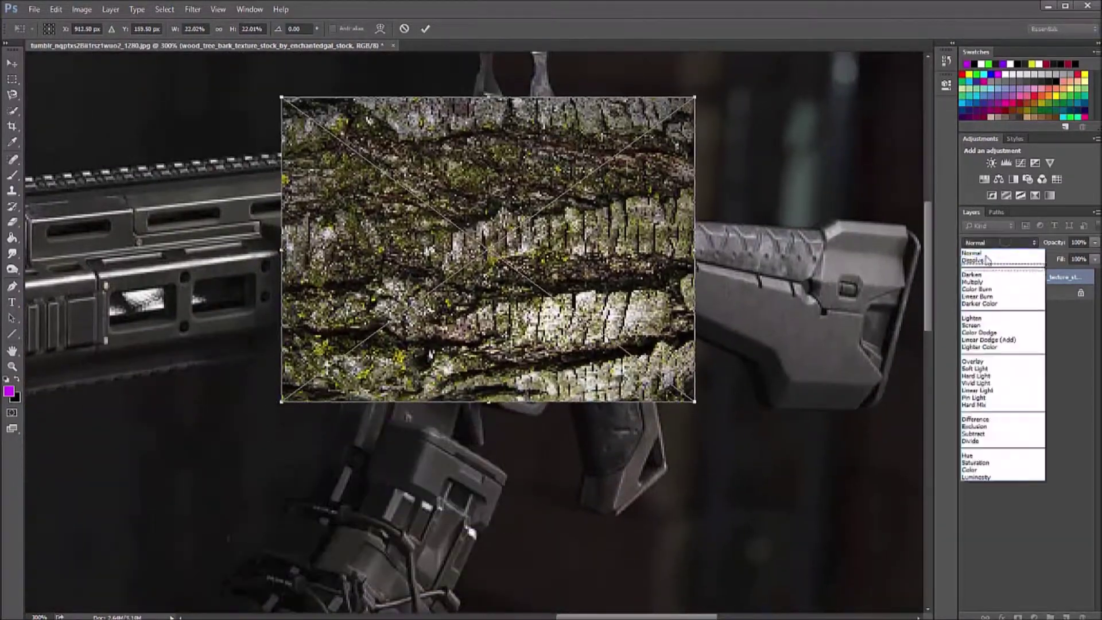
- Rasterize the mossy bark layer and drag its saturation to -100
key(j)
click(541, 243)
click(548, 250)
key(v)
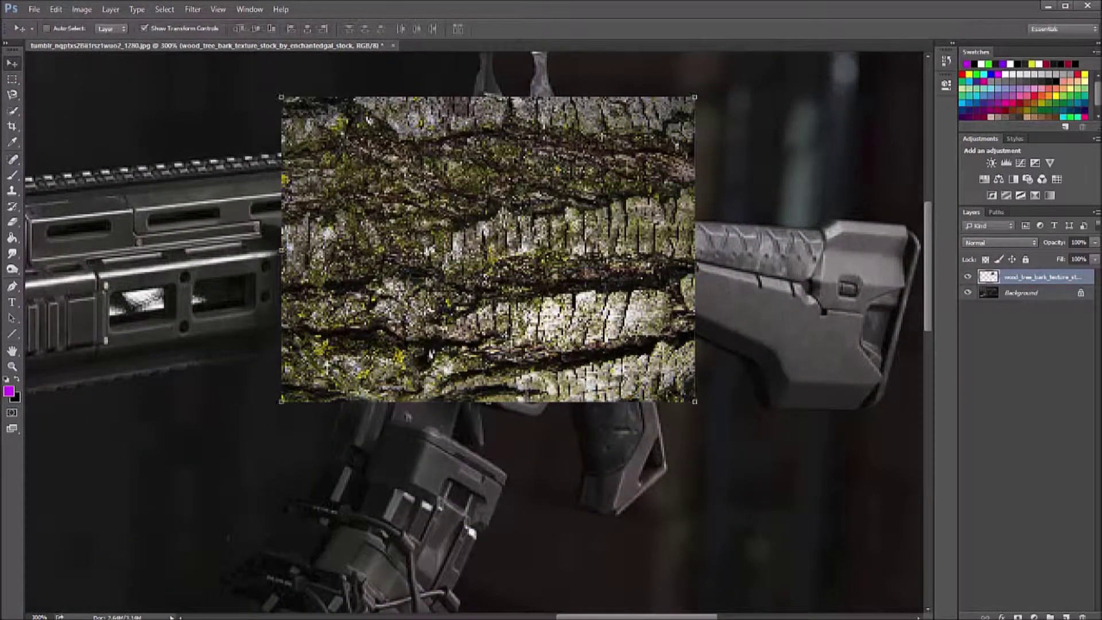
key(ctrl+u)
drag(297, 276, 238, 275)
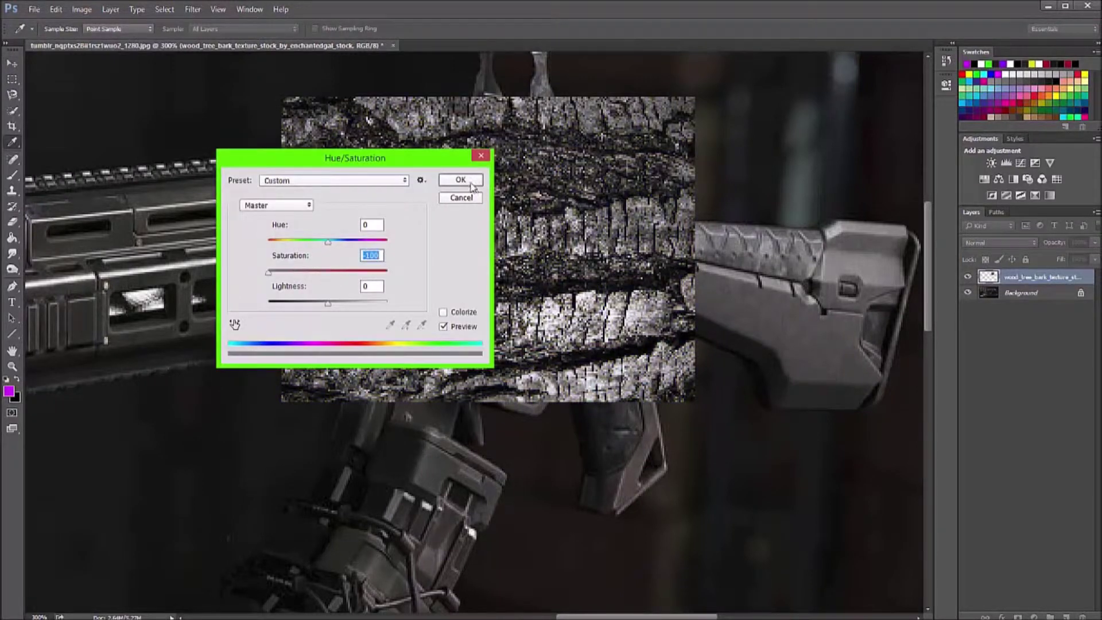
- Apply the desaturation, set the bark to Overlay, and clip it to the gun image
key(Return)
click(1010, 242)
click(1008, 276)
right_click(1008, 276)
click(1033, 376)
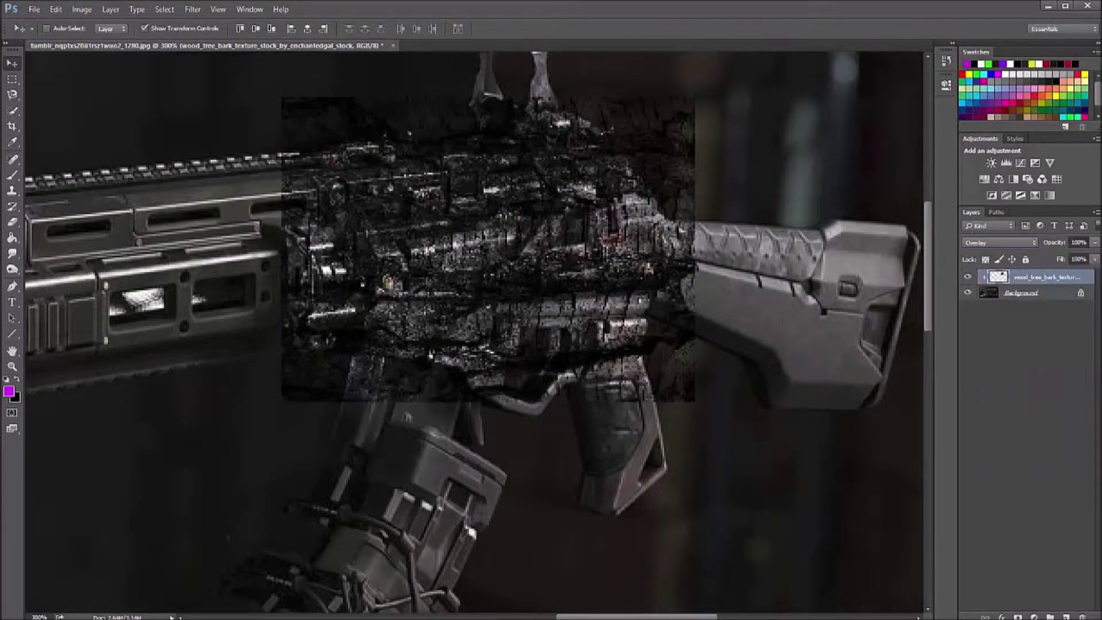
- Raise the bark's contrast with Levels by moving the highlight and shadow sliders
click(90, 11)
click(402, 50)
drag(326, 285, 225, 286)
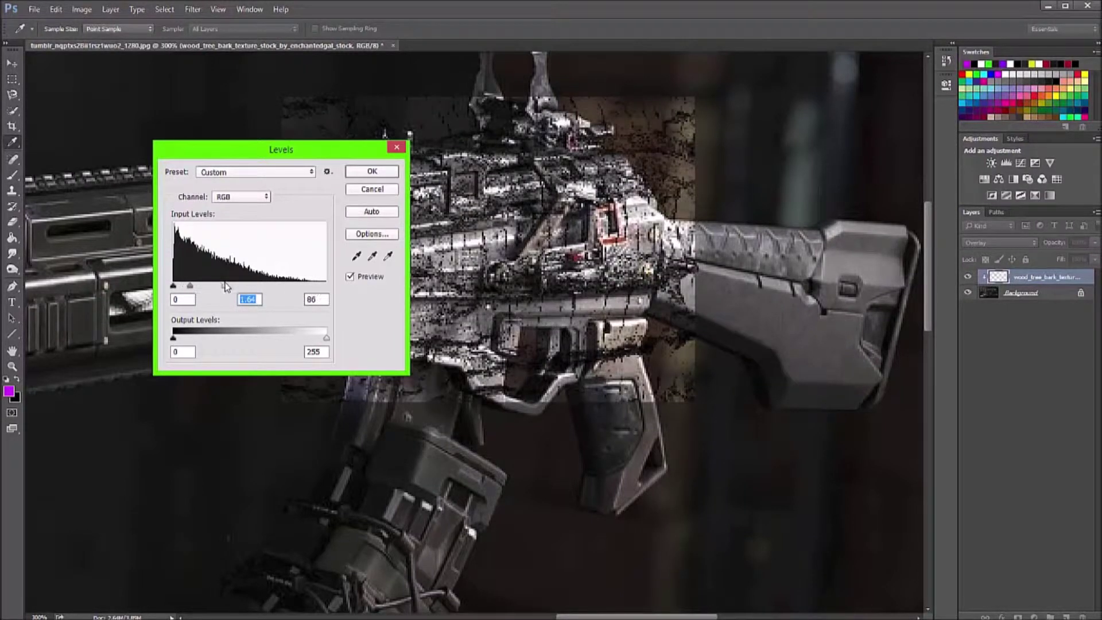
drag(194, 287, 201, 287)
click(372, 171)
key(e)
- Drop the bark layer to 33% opacity and erase it from the grip and lower receiver
mouse_move(690, 396)
mouse_down()
mouse_move(647, 332)
mouse_move(552, 392)
mouse_up()
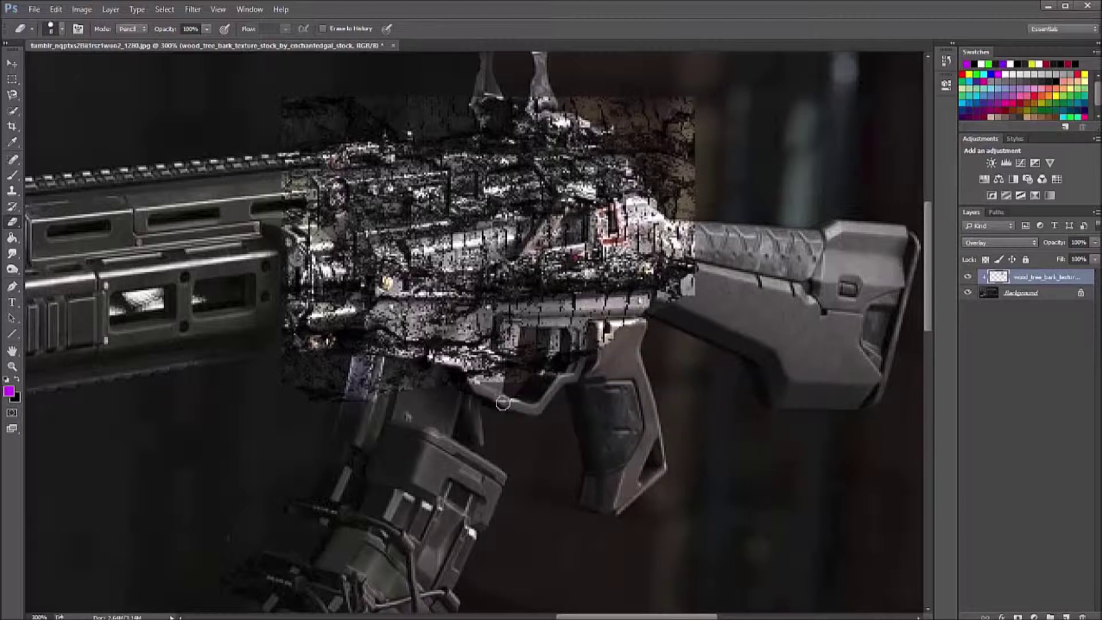
drag(1069, 261, 1054, 261)
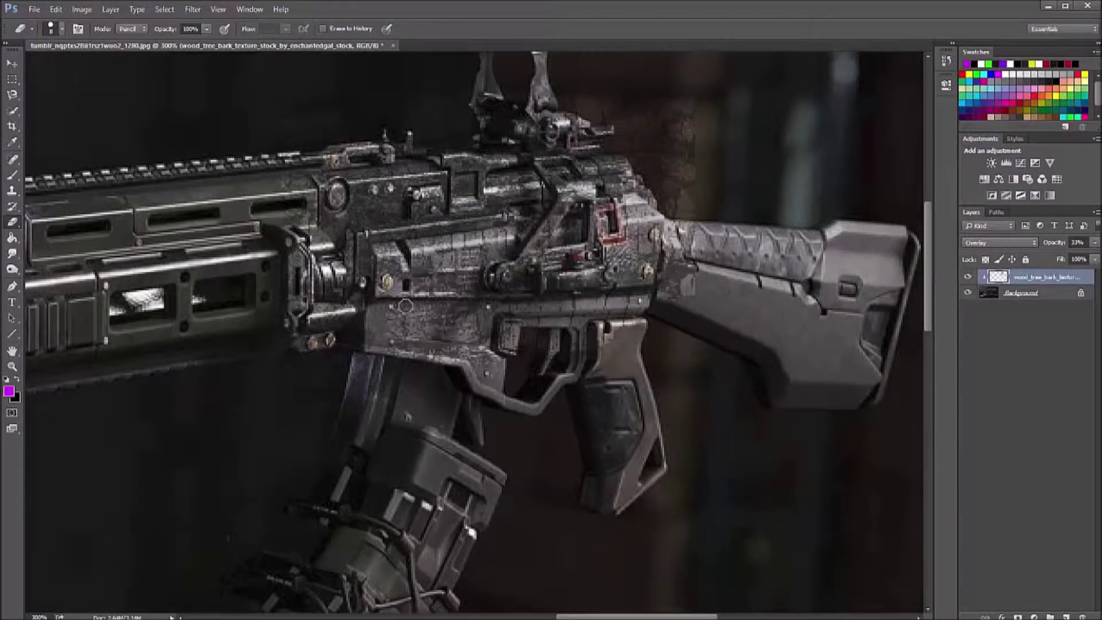
drag(534, 303, 659, 297)
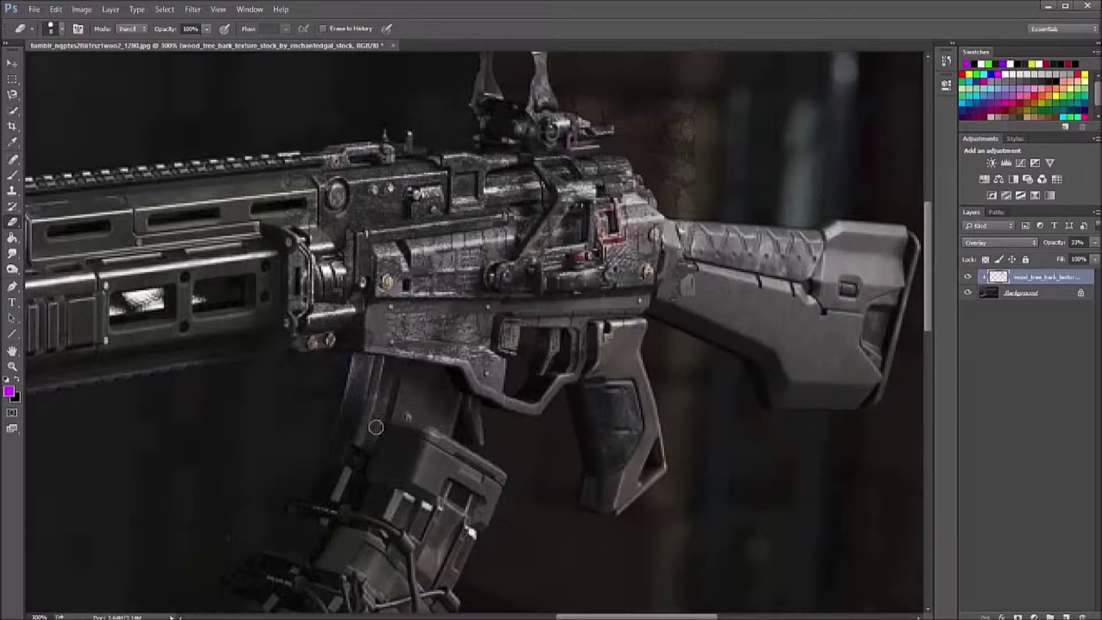
drag(650, 307, 361, 317)
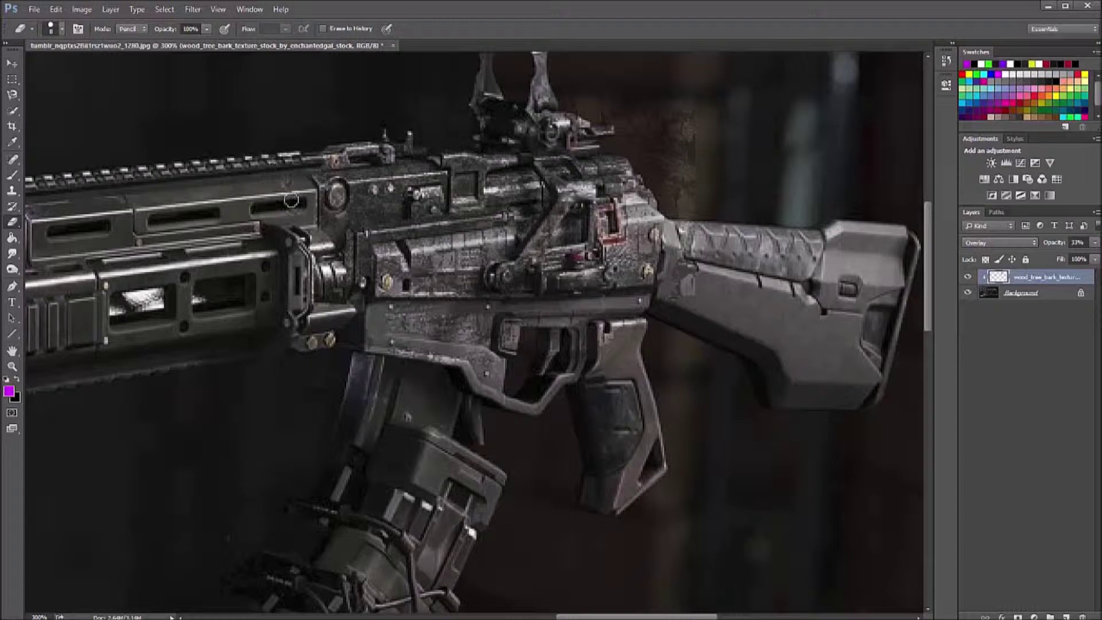
- Restore 100% opacity, erase stray bark around the rail mount and rear, then zoom out
drag(1096, 244, 1099, 255)
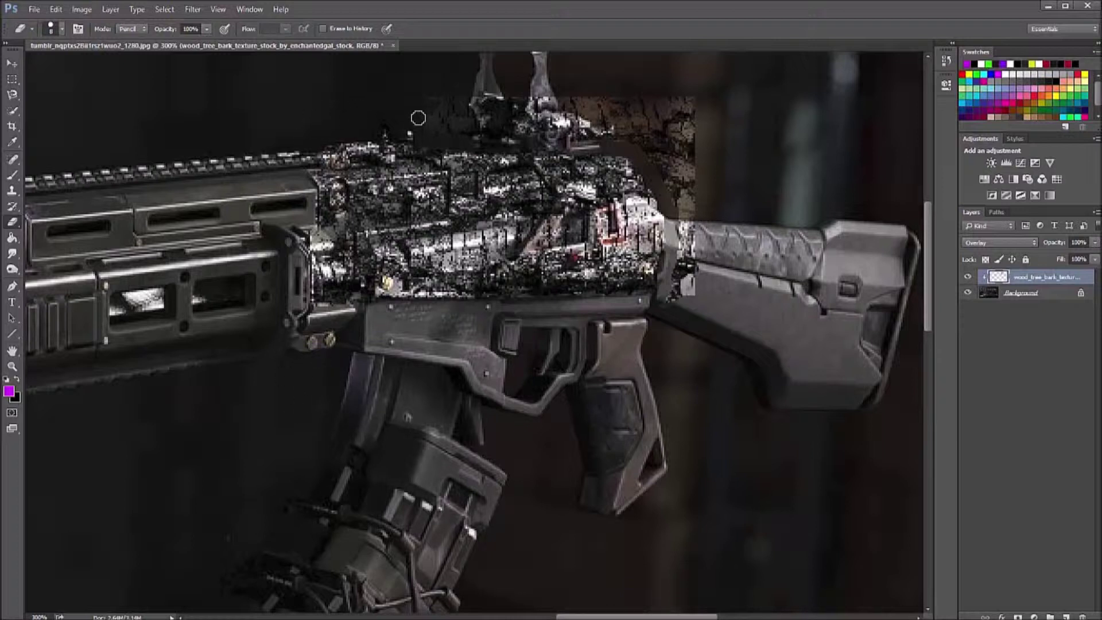
drag(535, 131, 724, 95)
drag(697, 143, 684, 224)
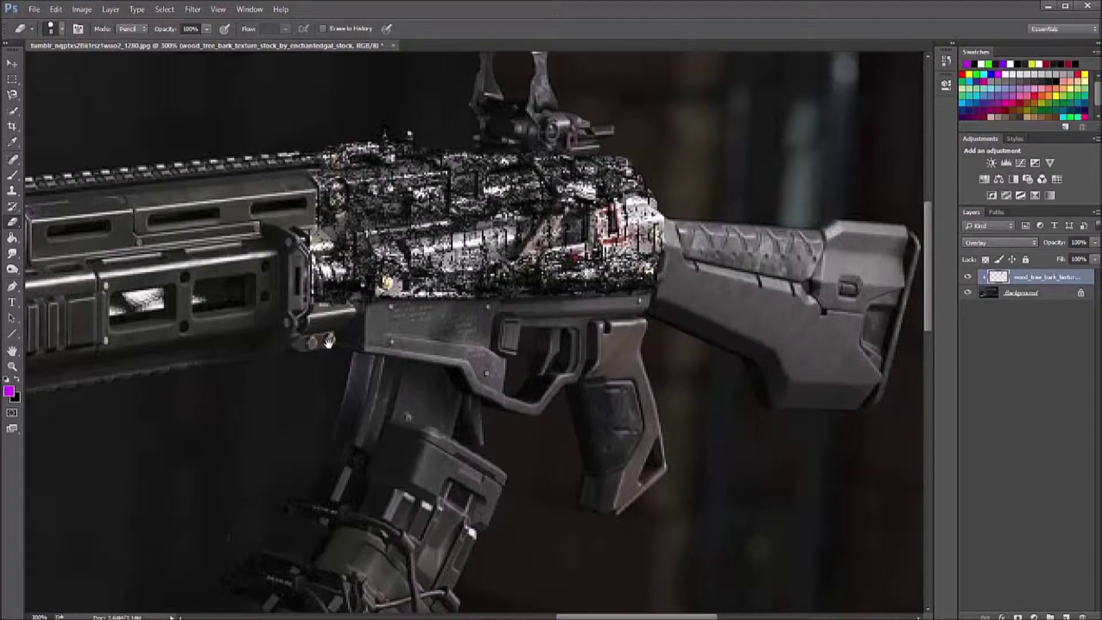
scroll(327, 340, down, 3)
scroll(328, 340, down, 3)
key(z)
scroll(385, 420, down, 2)
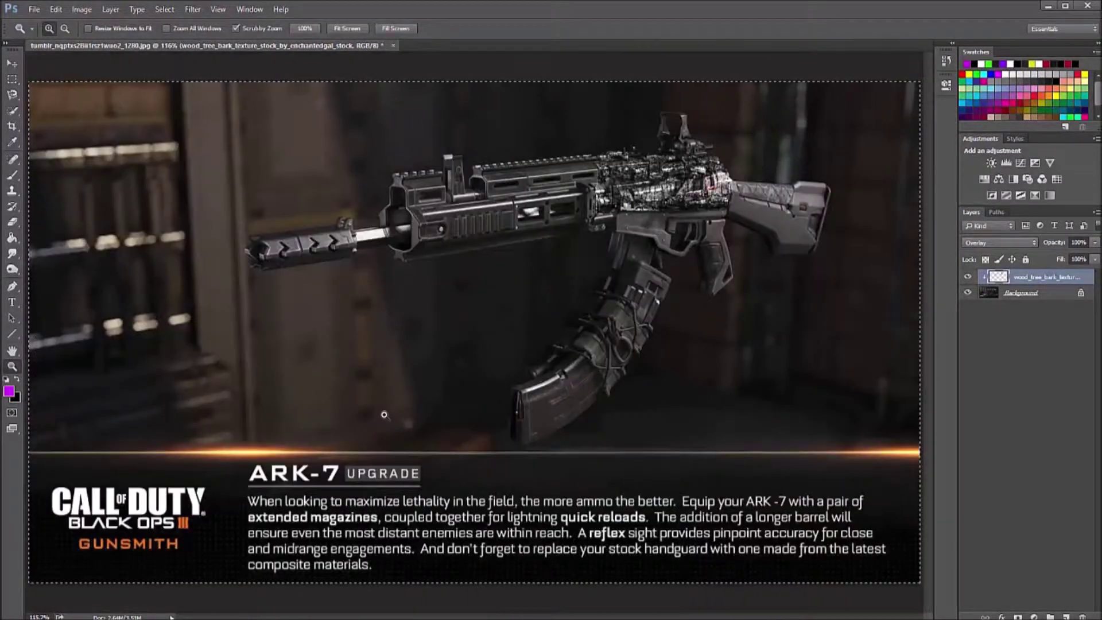
- Deselect and add a WOOD CAMO title at the image's top left
click(164, 9)
click(178, 30)
click(17, 301)
drag(363, 201, 552, 296)
text(D CAMO)
click(13, 63)
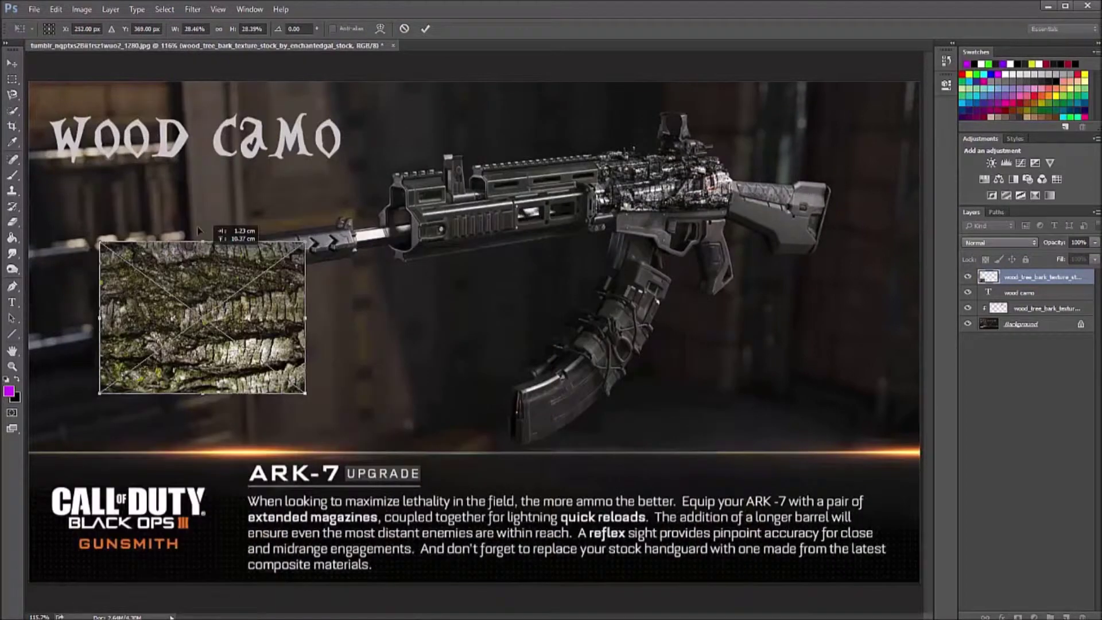
- Scale the placed bark into a strip and clip it into the WOOD CAMO title
mouse_move(307, 305)
mouse_down()
mouse_move(289, 177)
mouse_move(369, 172)
mouse_up()
key(Return)
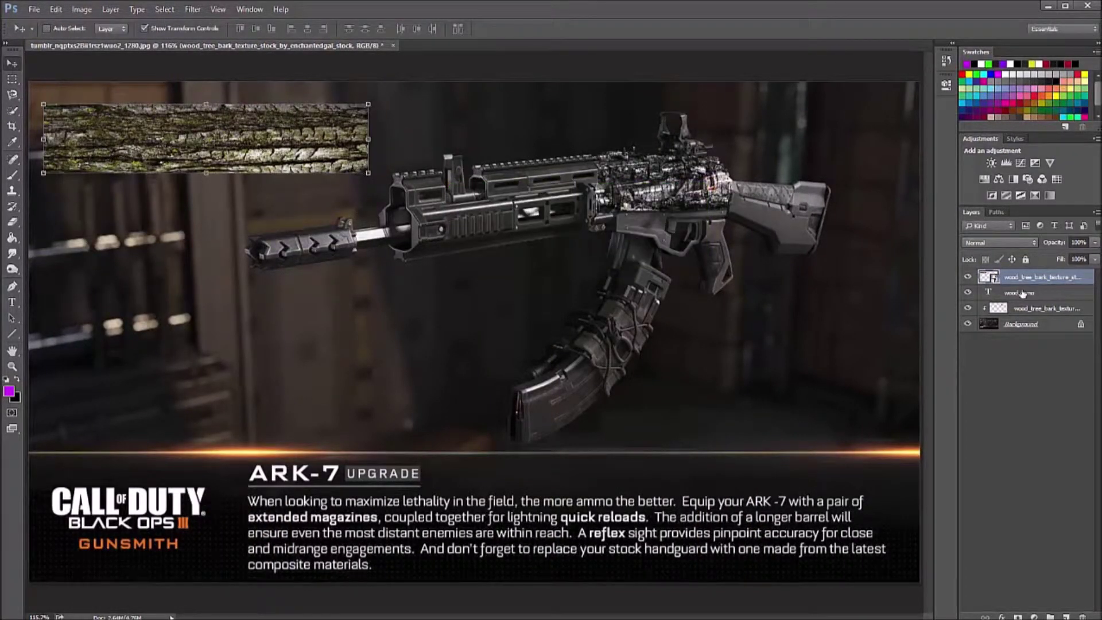
right_click(1027, 279)
click(953, 402)
click(1022, 324)
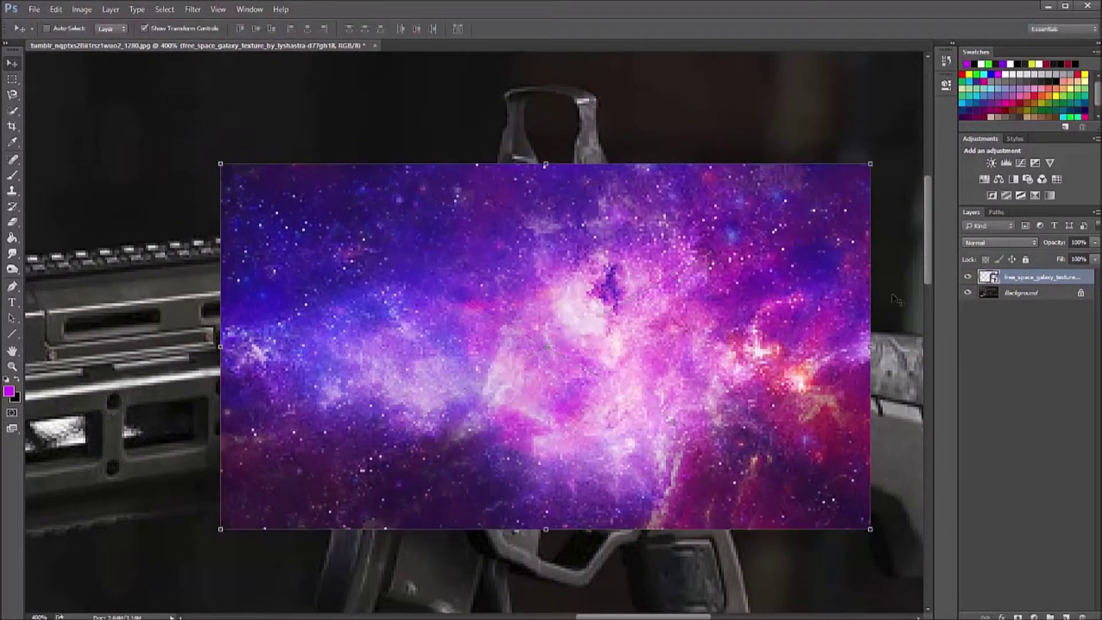
- Set the galaxy texture to Overlay and nudge it up and left over the receiver
click(999, 242)
click(987, 352)
drag(581, 340, 560, 330)
- Rasterize the galaxy layer and erase its overhang along the gun's top and rear edges
click(12, 222)
click(601, 150)
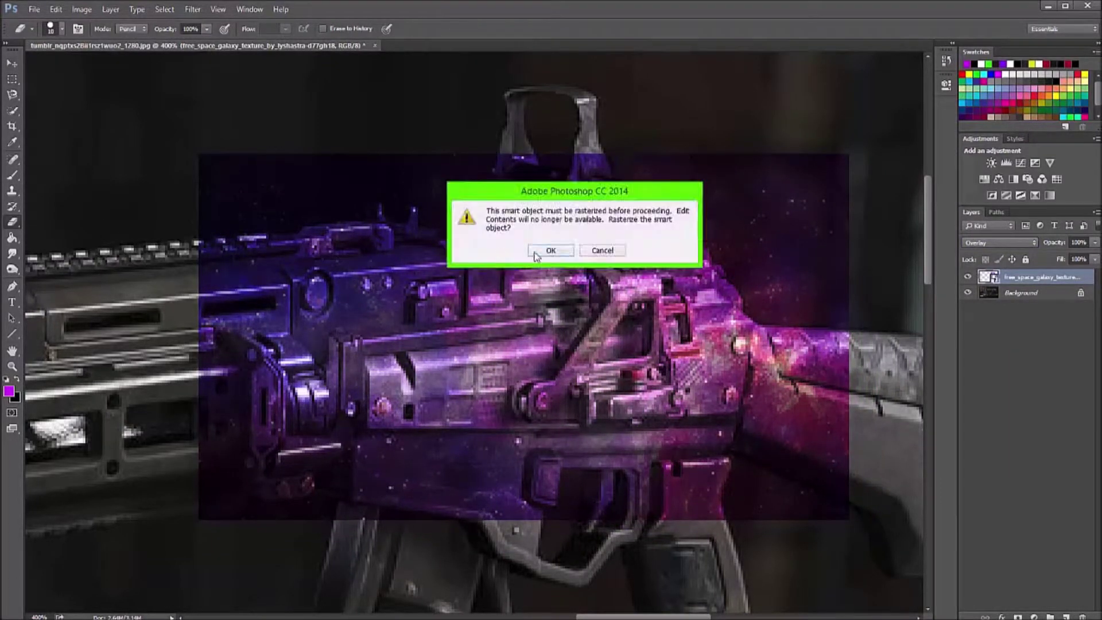
click(551, 248)
mouse_move(601, 150)
mouse_down()
mouse_move(272, 172)
mouse_move(596, 167)
mouse_move(838, 493)
mouse_move(828, 226)
mouse_move(752, 494)
mouse_move(758, 387)
mouse_up()
mouse_move(762, 345)
mouse_down()
mouse_move(765, 308)
mouse_move(738, 265)
mouse_up()
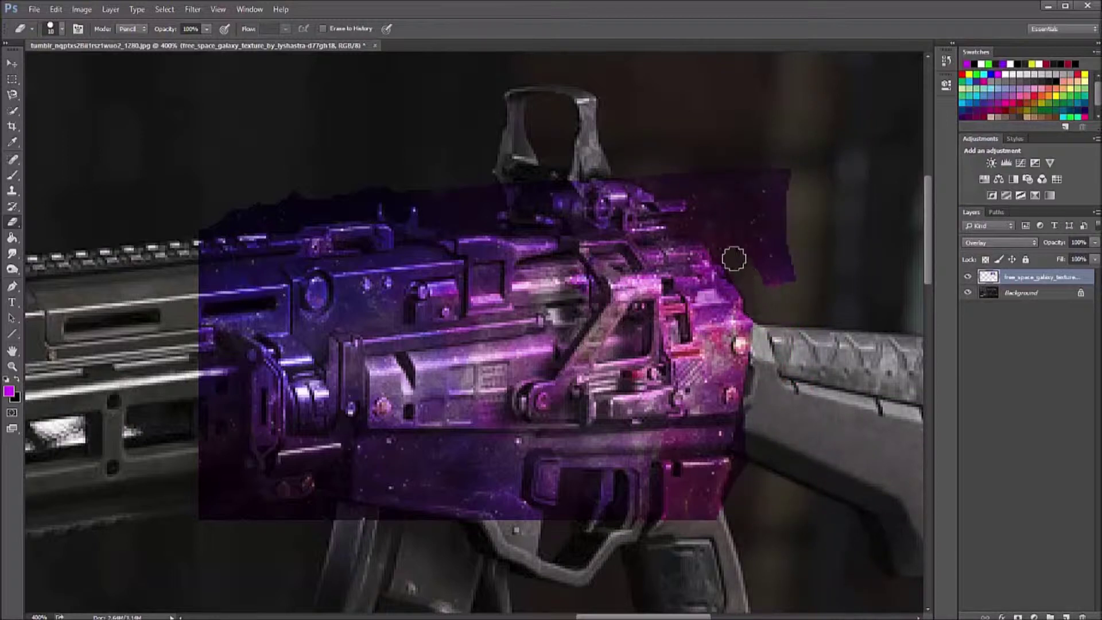
mouse_move(689, 226)
mouse_down()
mouse_move(701, 207)
mouse_move(767, 264)
mouse_move(677, 196)
mouse_move(656, 220)
mouse_up()
drag(507, 217, 434, 214)
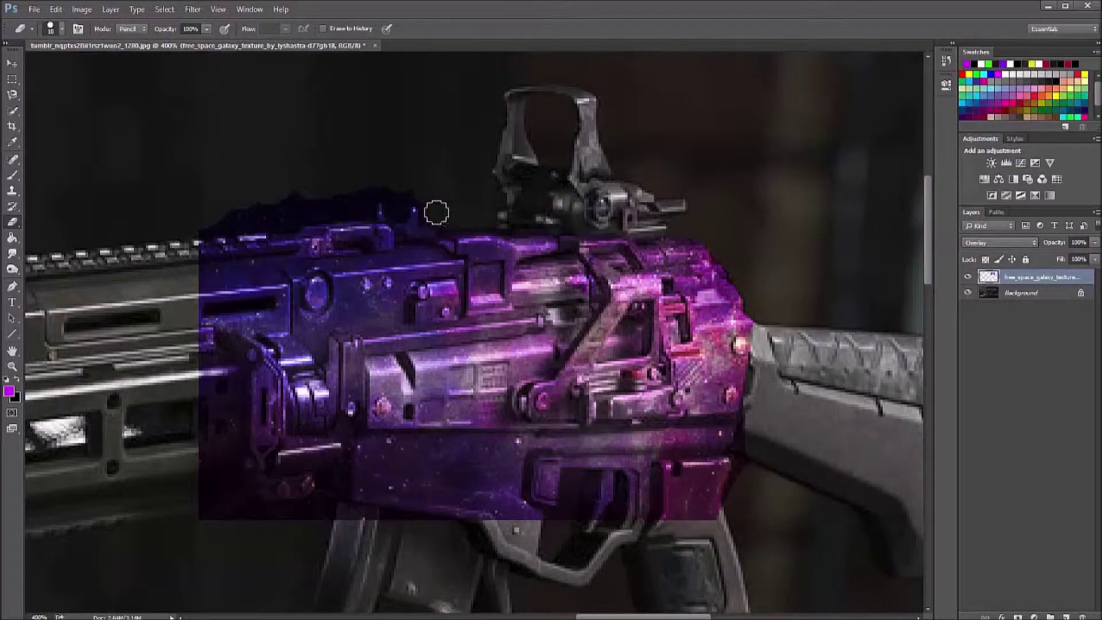
drag(351, 205, 220, 220)
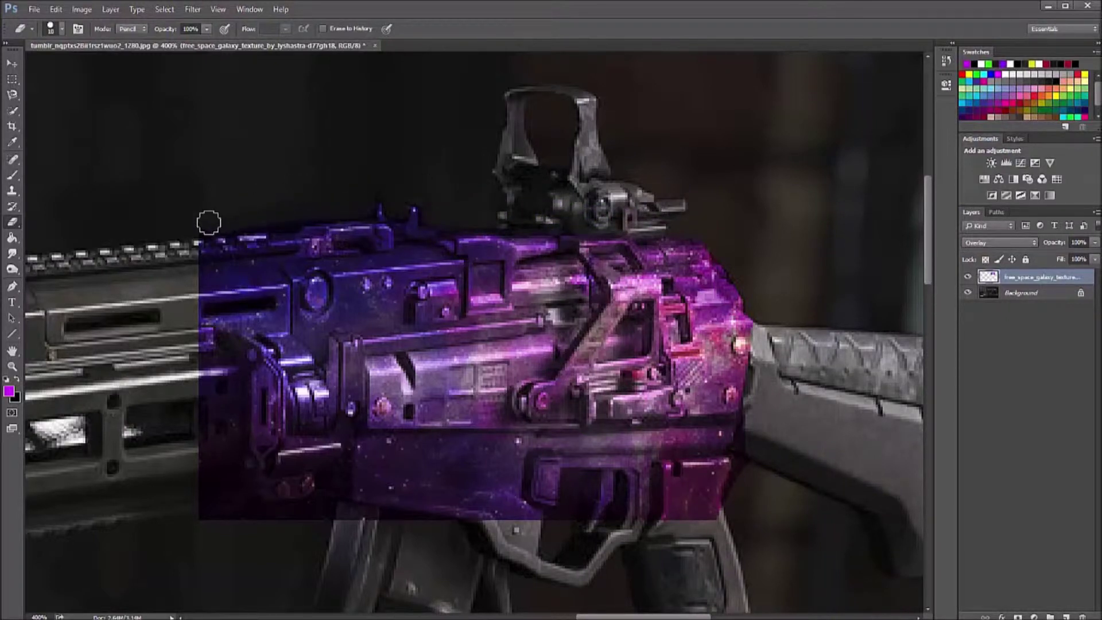
- Erase the galaxy spill below the receiver, undoing one stray stroke
mouse_move(241, 505)
mouse_down()
mouse_move(206, 431)
mouse_move(227, 458)
mouse_move(264, 441)
mouse_move(272, 380)
mouse_move(252, 425)
mouse_up()
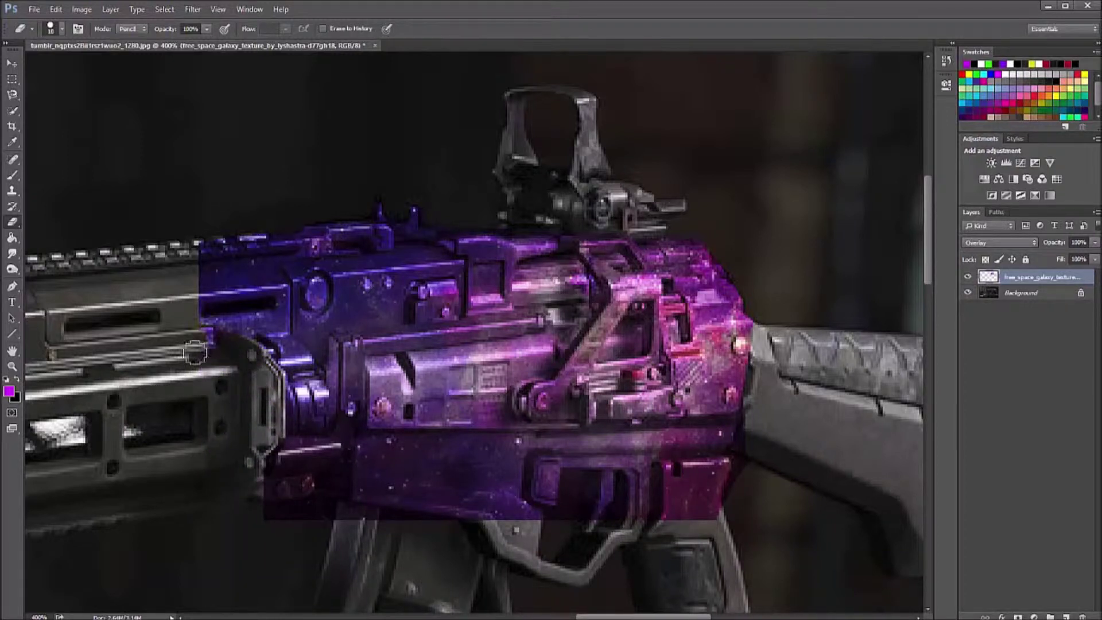
mouse_move(218, 322)
mouse_down()
mouse_move(261, 323)
mouse_move(218, 241)
mouse_up()
scroll(381, 404, down, 3)
mouse_move(267, 419)
mouse_down()
mouse_move(276, 394)
mouse_move(315, 423)
mouse_move(718, 409)
mouse_move(748, 338)
mouse_move(350, 367)
mouse_move(538, 362)
mouse_move(466, 376)
mouse_up()
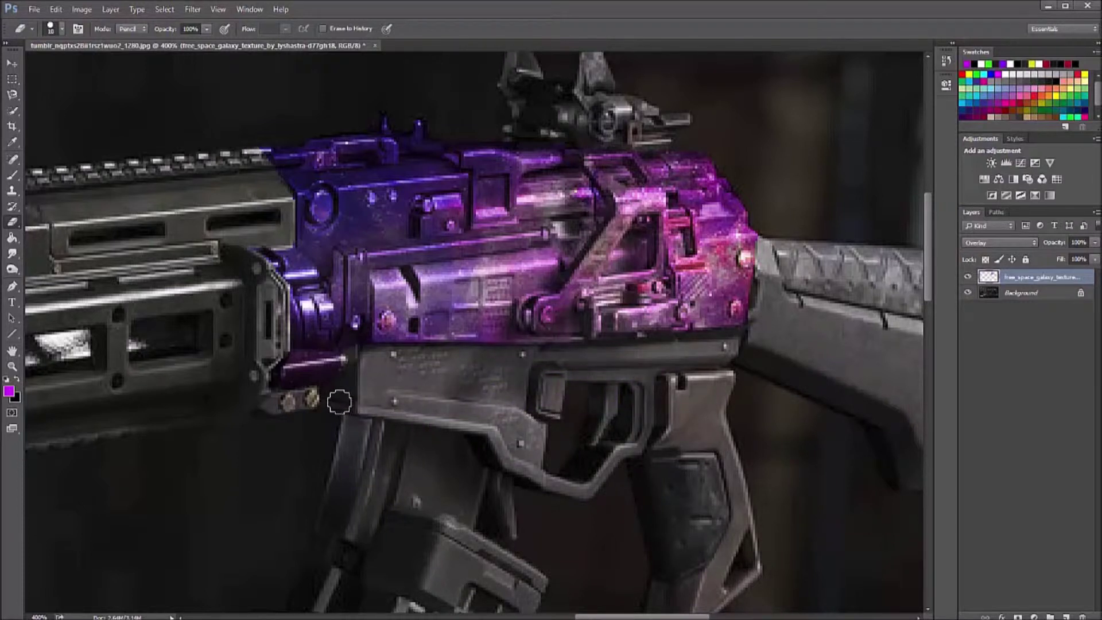
key(ctrl+z)
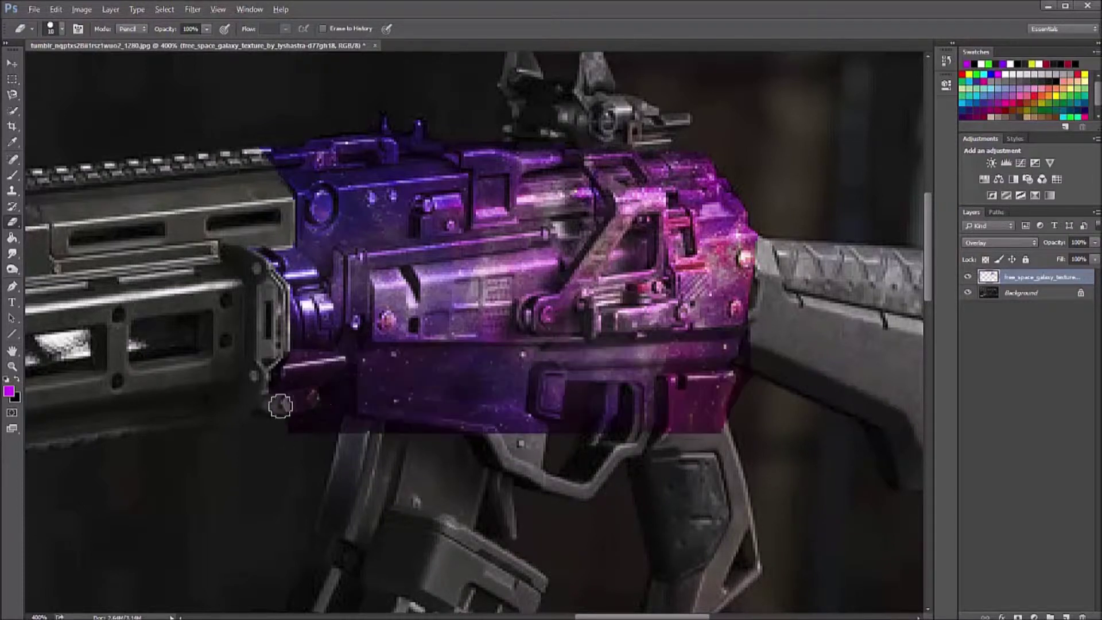
mouse_move(357, 373)
mouse_down()
mouse_move(408, 359)
mouse_move(637, 353)
mouse_move(711, 402)
mouse_move(625, 382)
mouse_move(494, 419)
mouse_move(298, 431)
mouse_up()
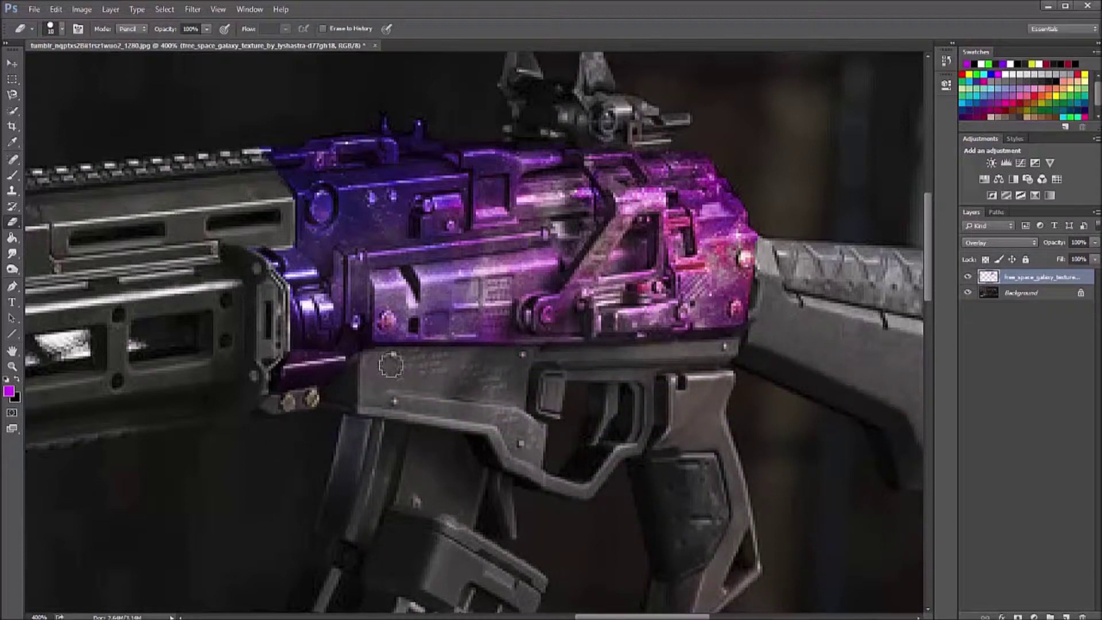
scroll(495, 249, up, 1)
scroll(495, 250, up, 1)
scroll(495, 250, up, 2)
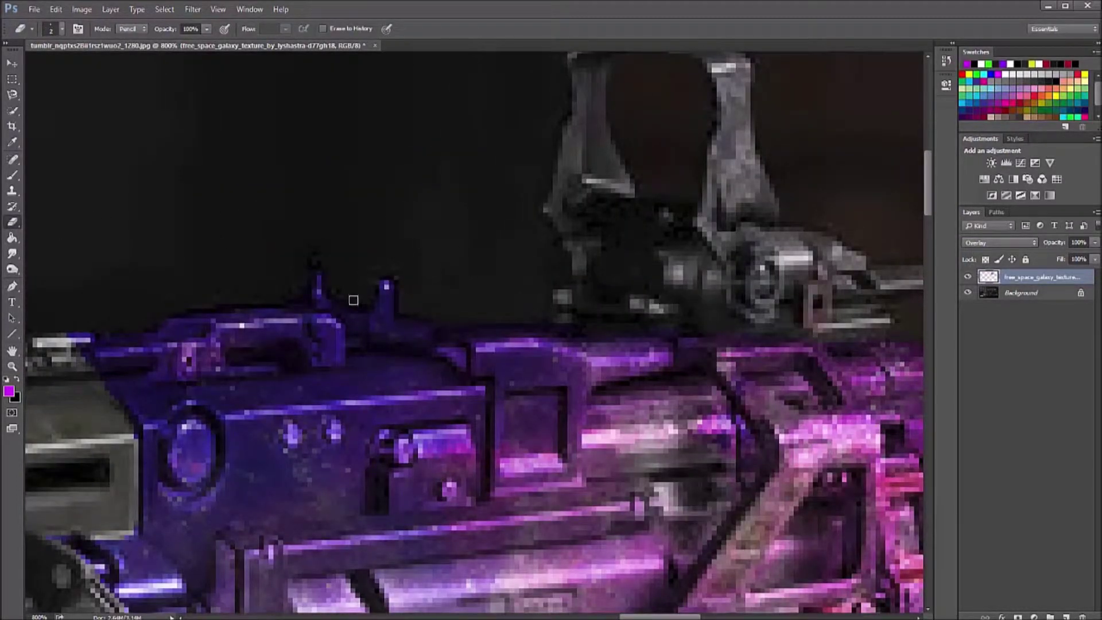
scroll(93, 316, down, 4)
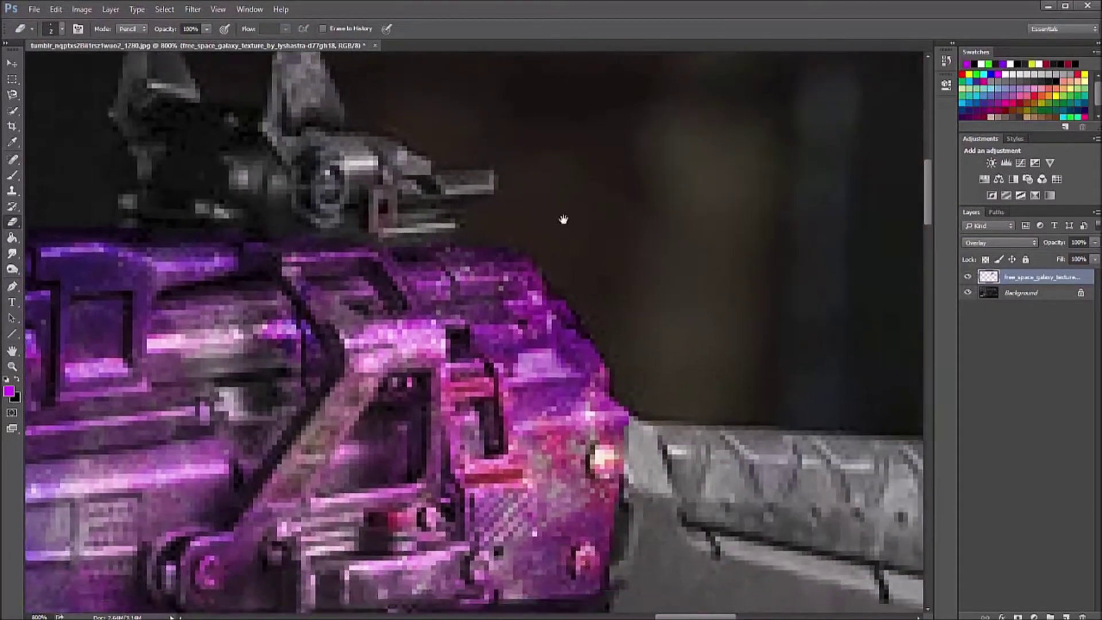
scroll(586, 360, up, 2)
scroll(742, 325, up, 2)
scroll(743, 326, left, 5)
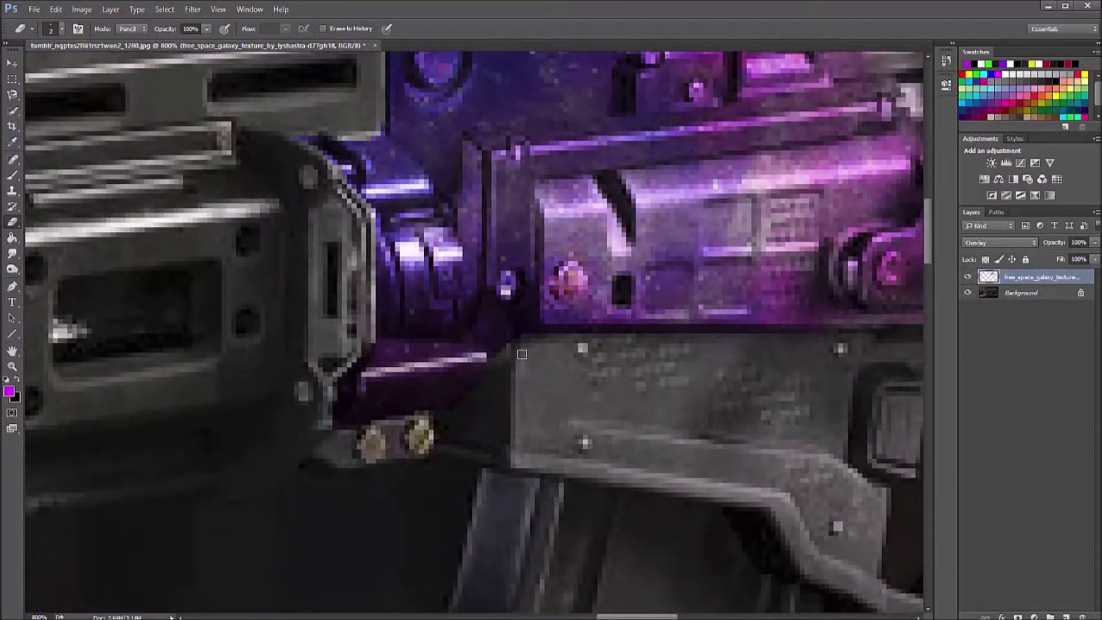
scroll(517, 356, up, 3)
scroll(415, 383, up, 2)
scroll(327, 380, up, 1)
scroll(327, 379, right, 1)
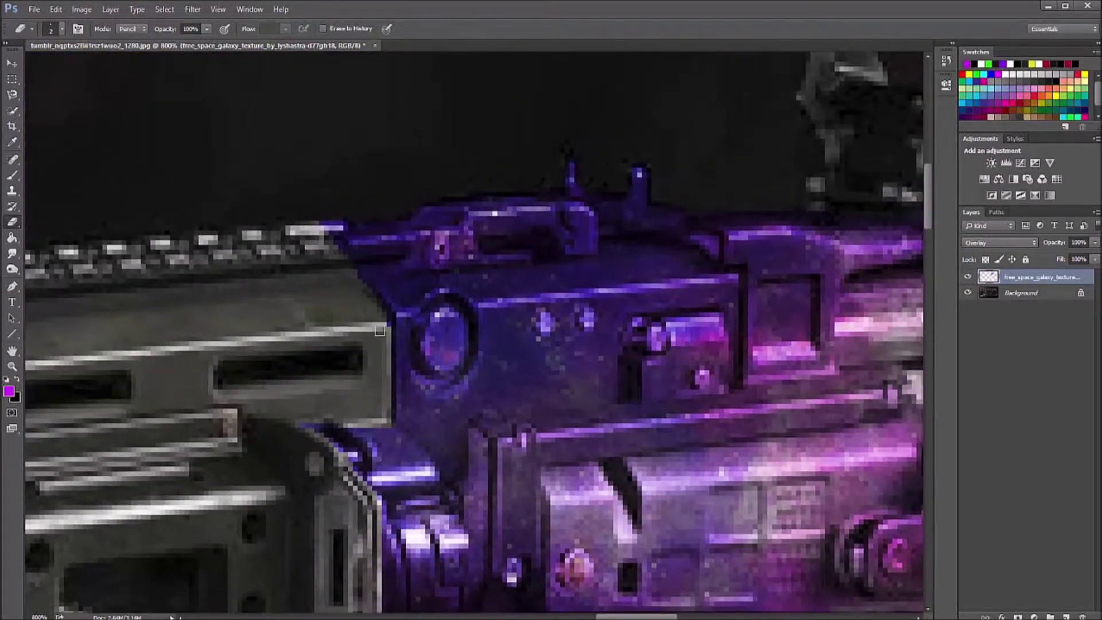
scroll(435, 192, right, 4)
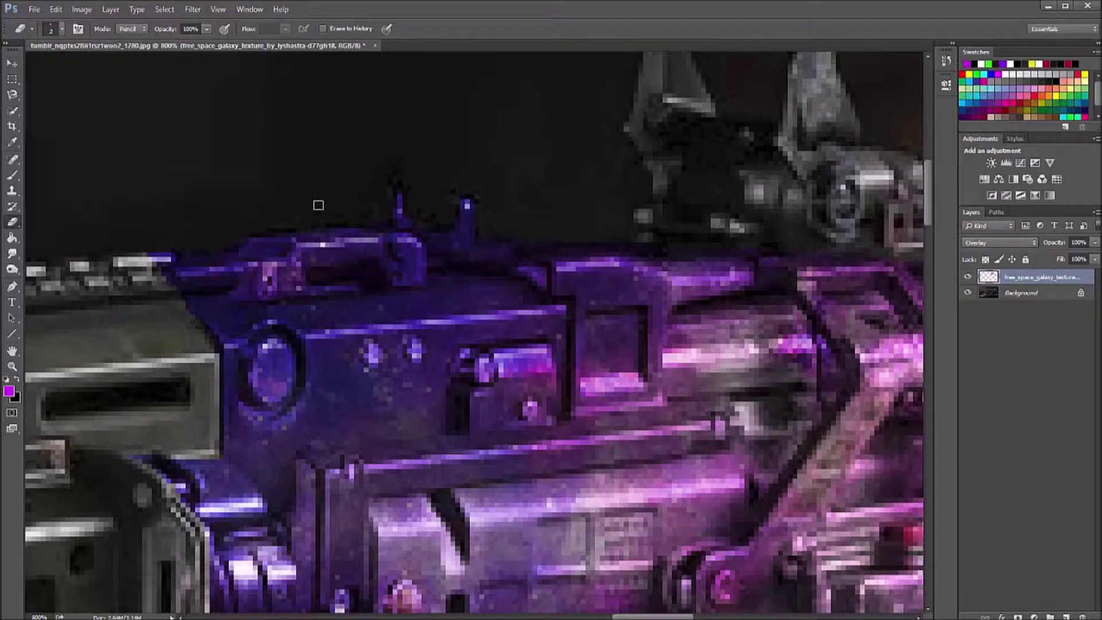
scroll(399, 195, down, 2)
key(z)
right_click(201, 319)
click(224, 359)
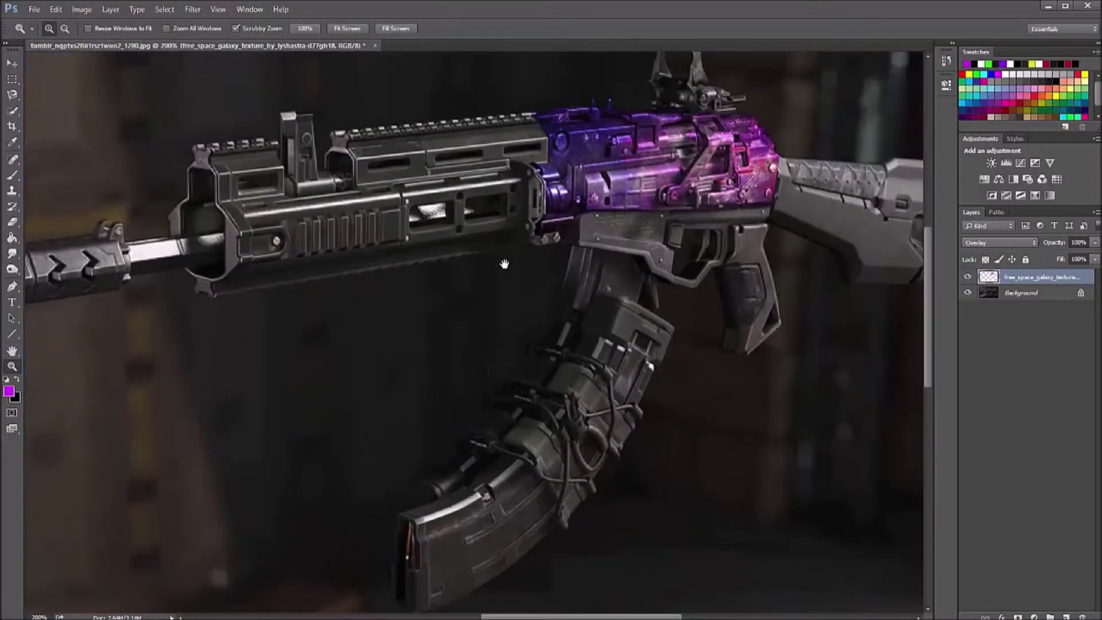
- Fit the image on screen and add a two-line SPACE CAMO title top-left in Star Jedi Hollow
mouse_move(606, 314)
mouse_down()
mouse_move(588, 222)
mouse_move(445, 271)
mouse_move(458, 239)
mouse_move(488, 294)
mouse_up()
right_click(488, 293)
click(517, 308)
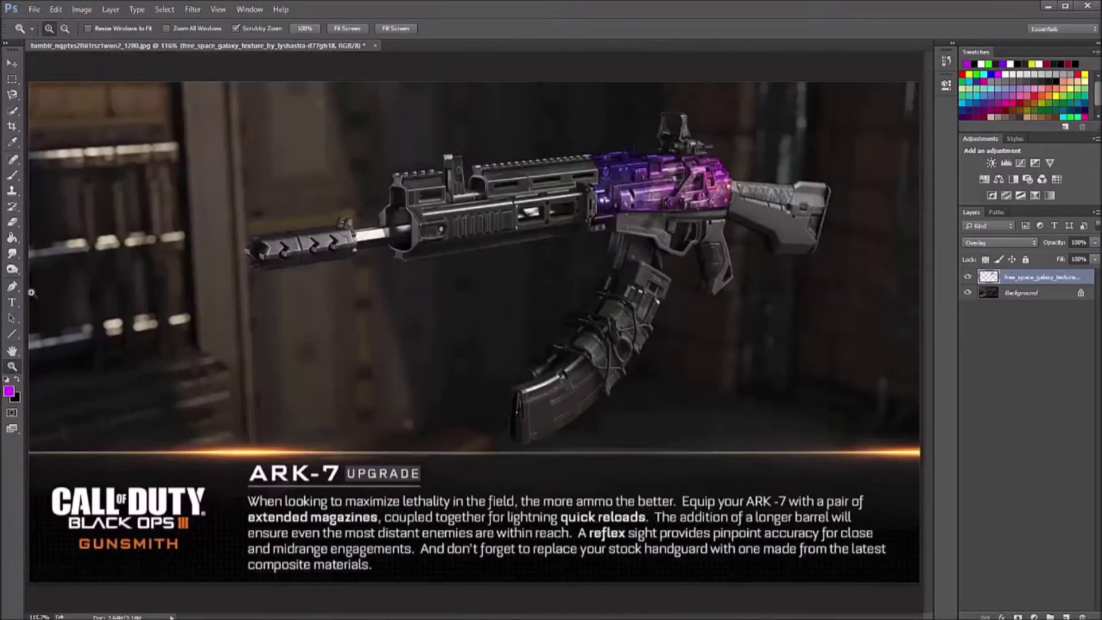
key(t)
double_click(150, 29)
click(150, 29)
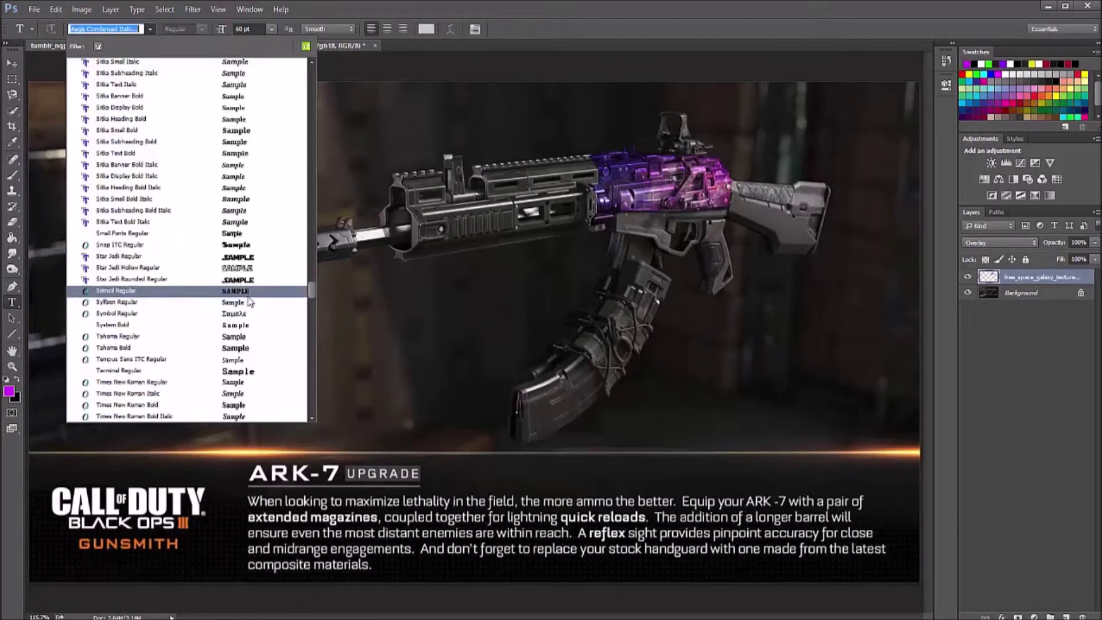
click(241, 268)
drag(52, 113, 358, 214)
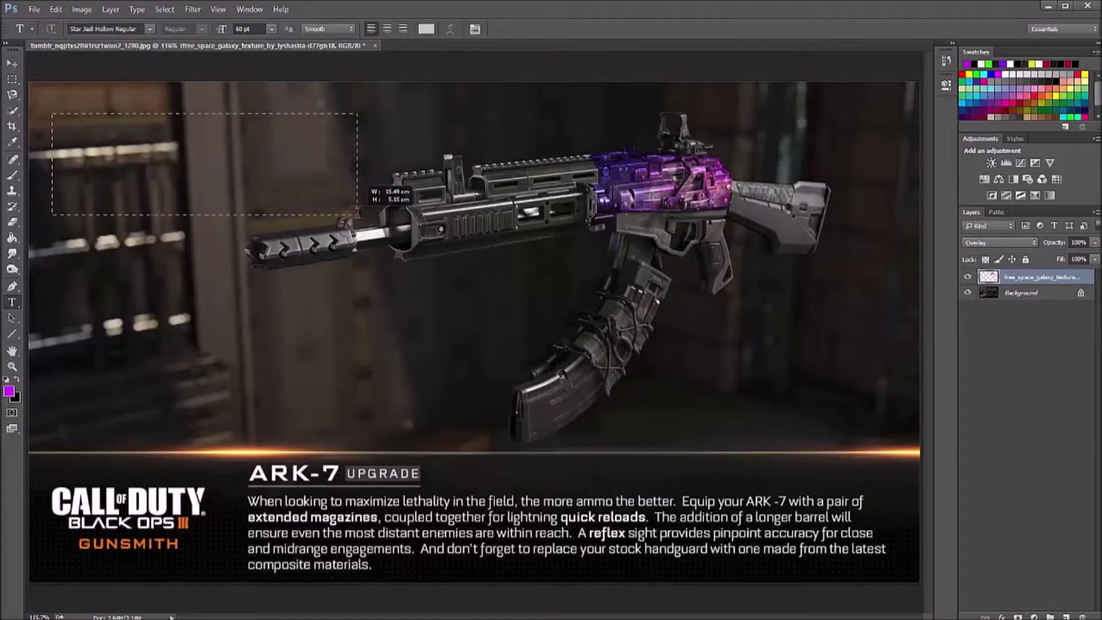
text(SPACE)
key(Return)
text(CAMO)
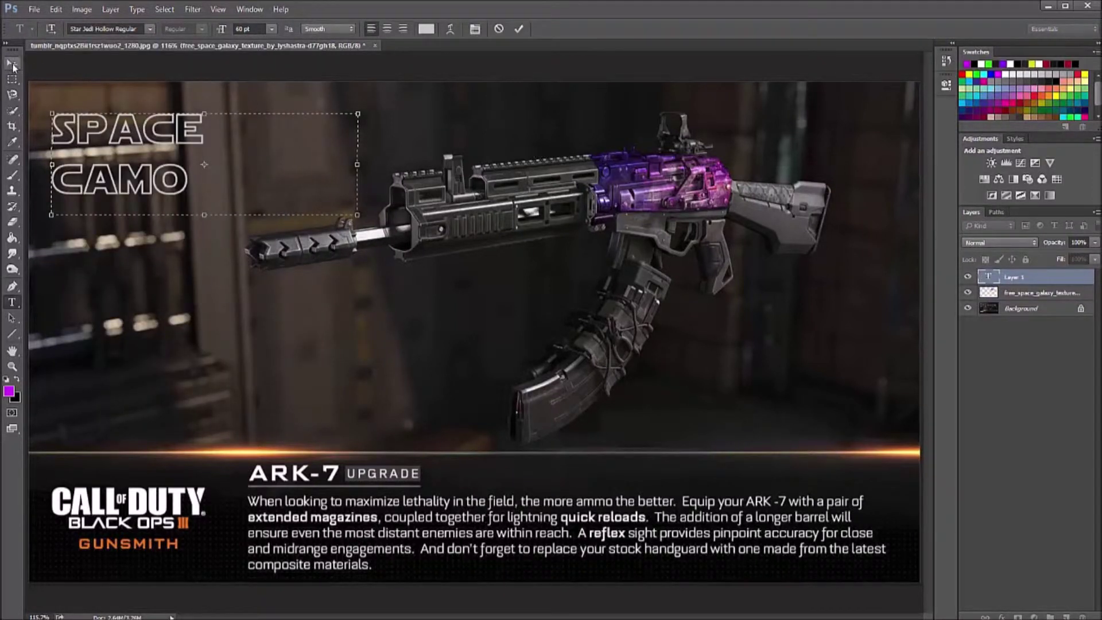
click(13, 63)
- Enlarge the SPACE CAMO title and change its font to Star Jedi Regular
key(ctrl+t)
drag(357, 214, 360, 193)
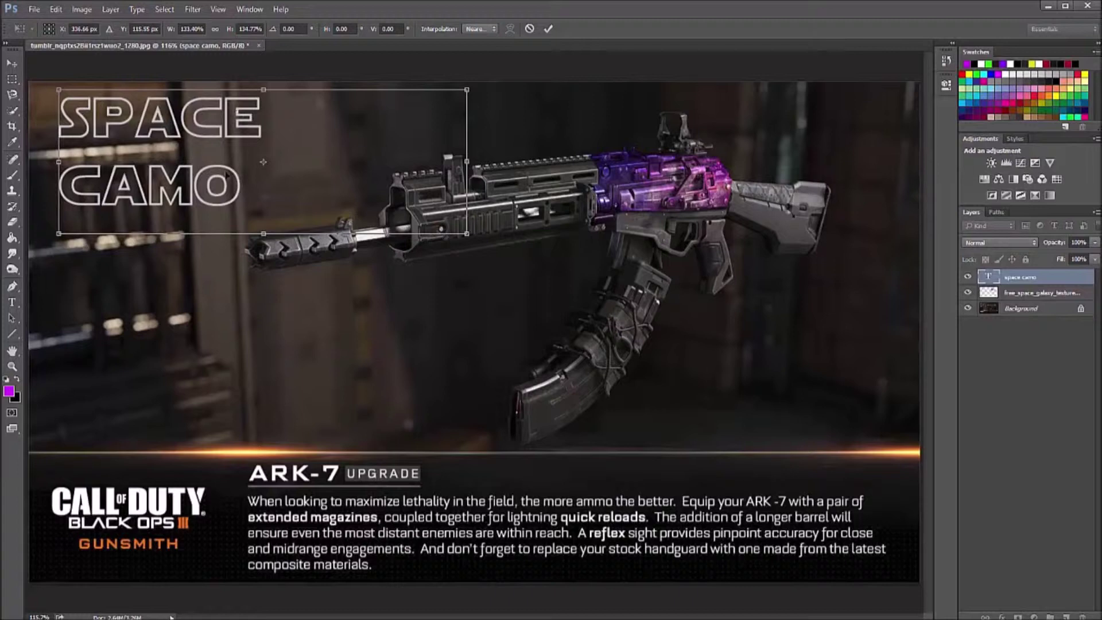
key(Return)
key(t)
click(161, 149)
key(ctrl+a)
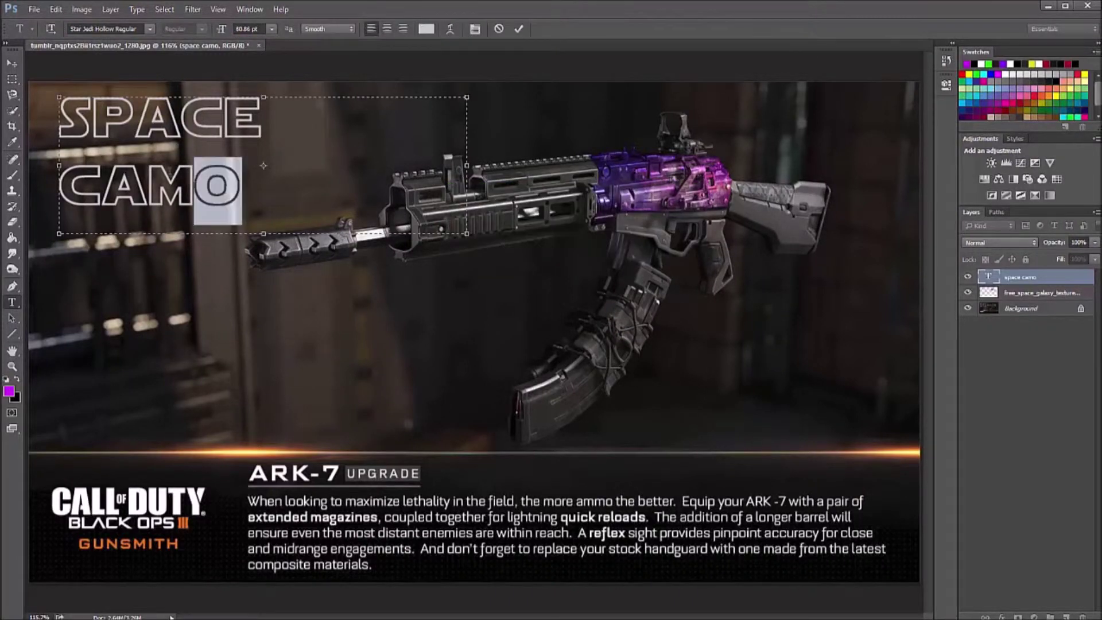
click(149, 29)
click(182, 387)
click(13, 63)
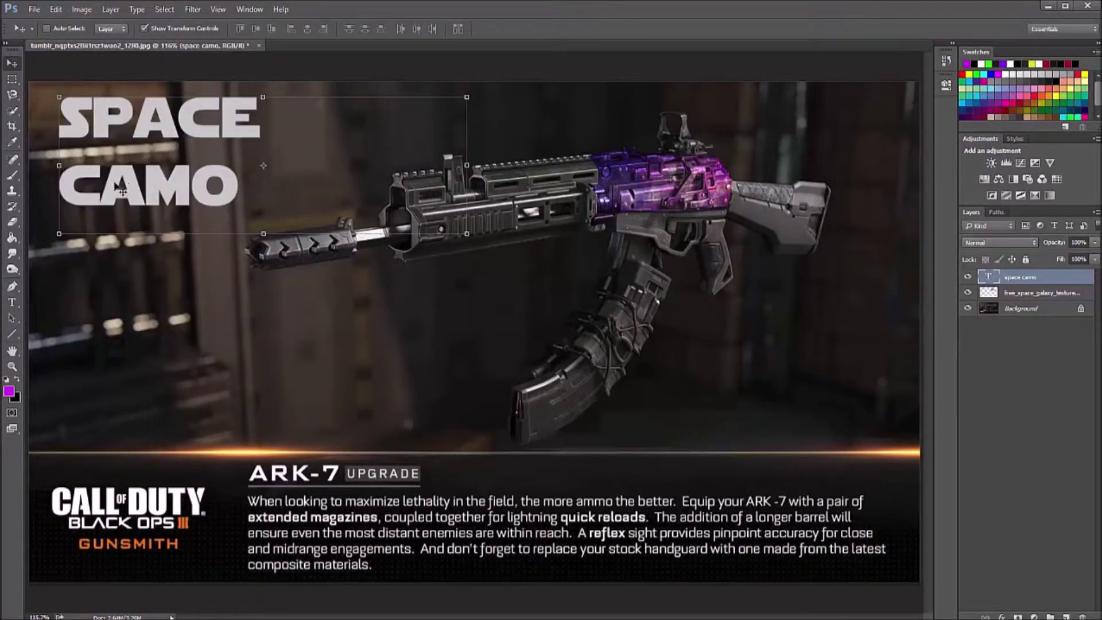
- Reselect all the SPACE CAMO title text and commit the edit
key(t)
click(200, 175)
key(ctrl+a)
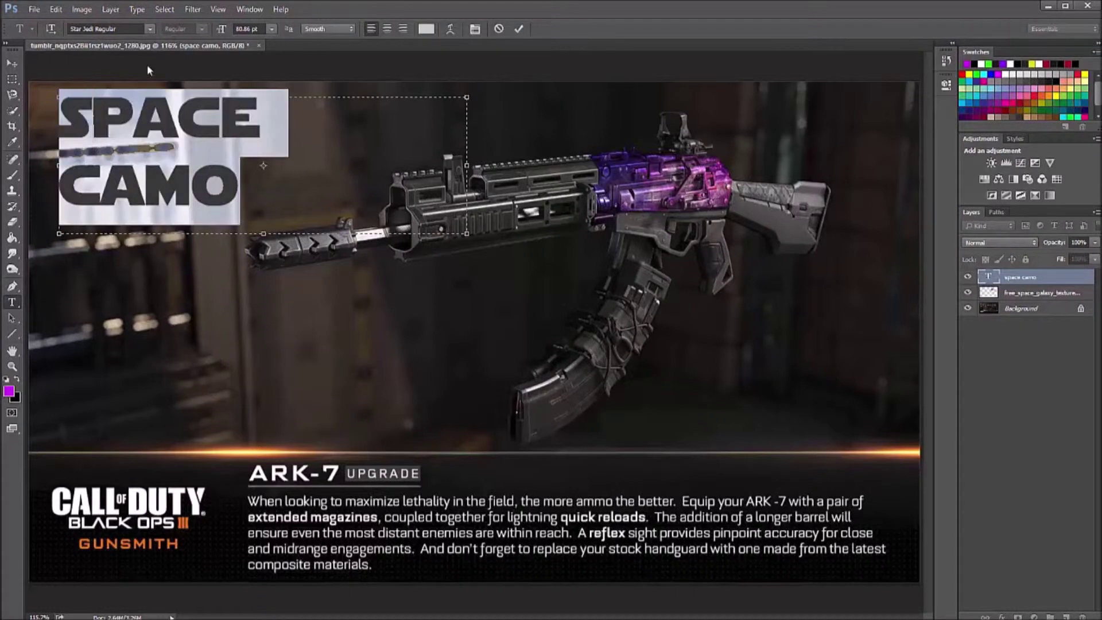
click(13, 64)
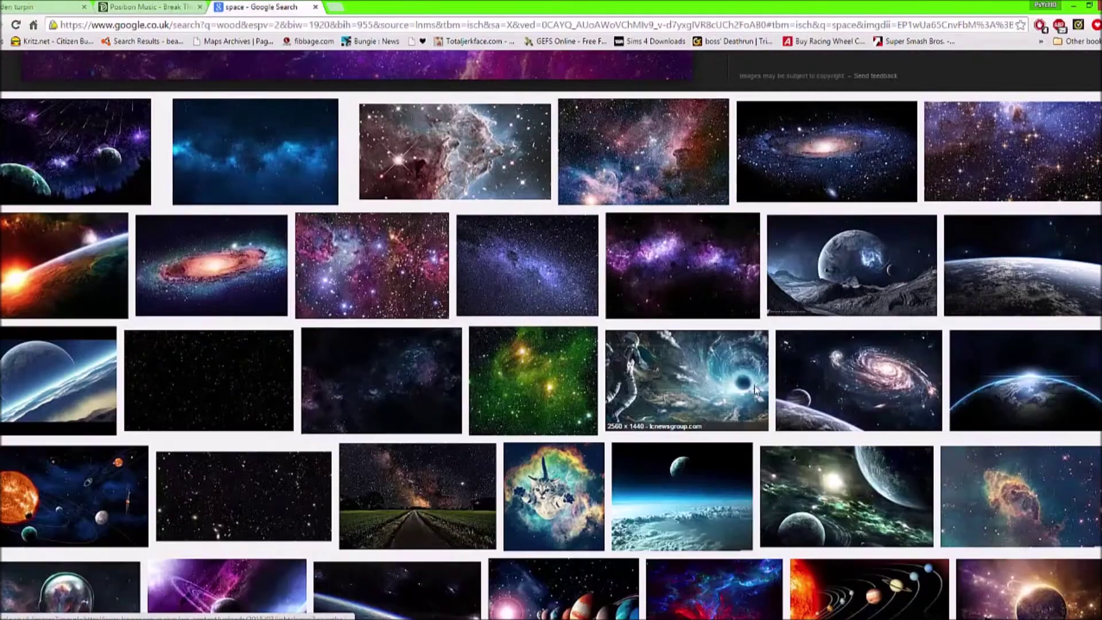
scroll(376, 274, up, 8)
scroll(376, 274, up, 4)
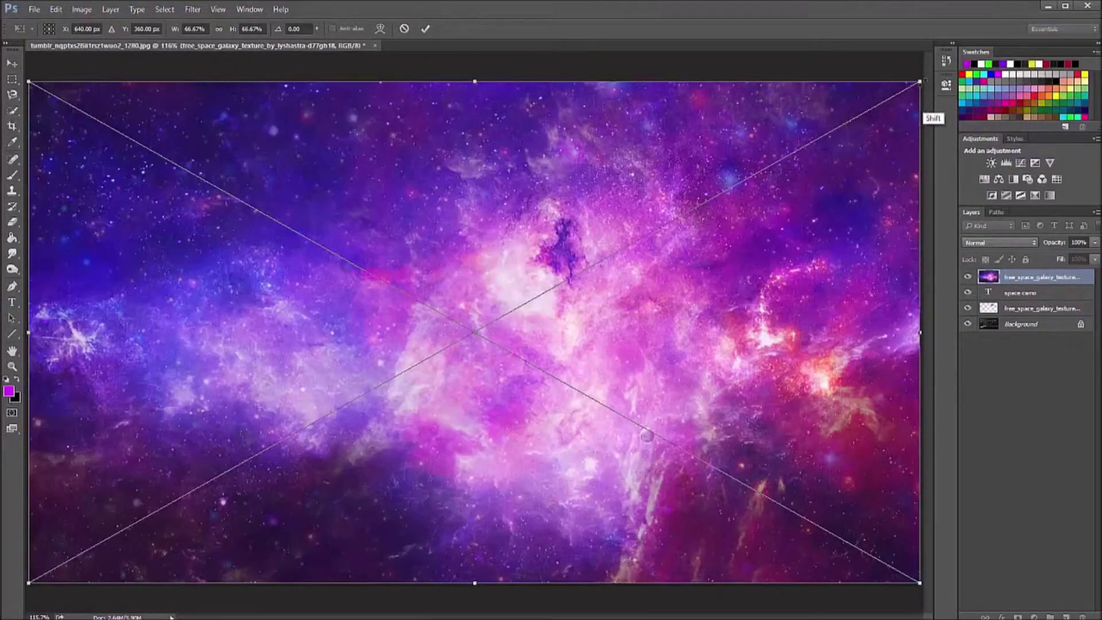
- Scale the galaxy image over the title and clip it into the SPACE CAMO text layer
drag(647, 436, 254, 131)
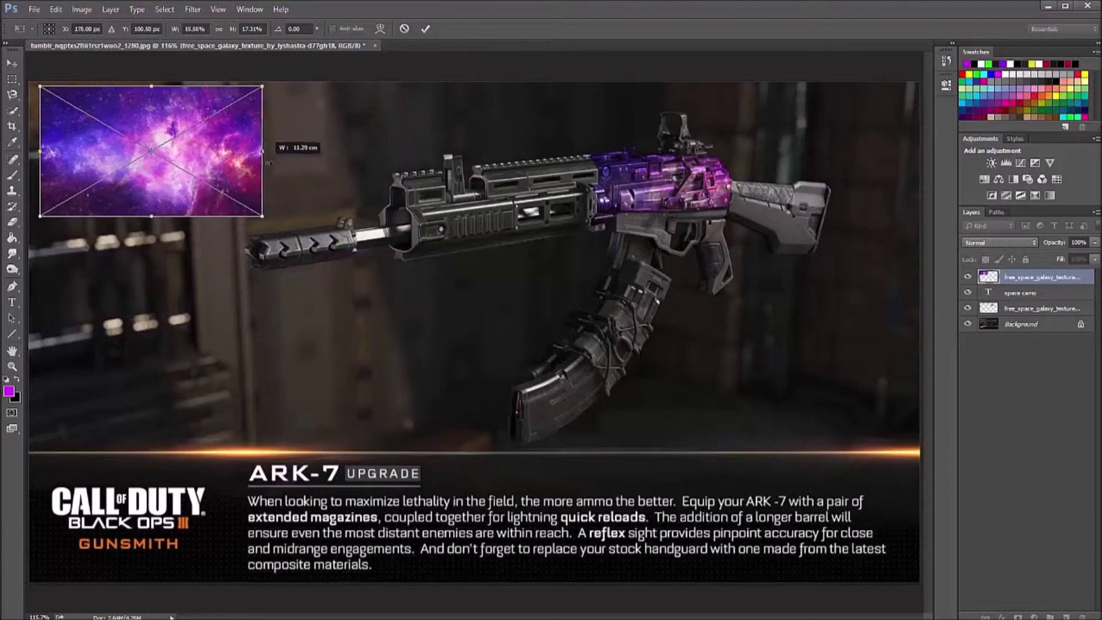
key(Return)
right_click(1043, 277)
click(970, 410)
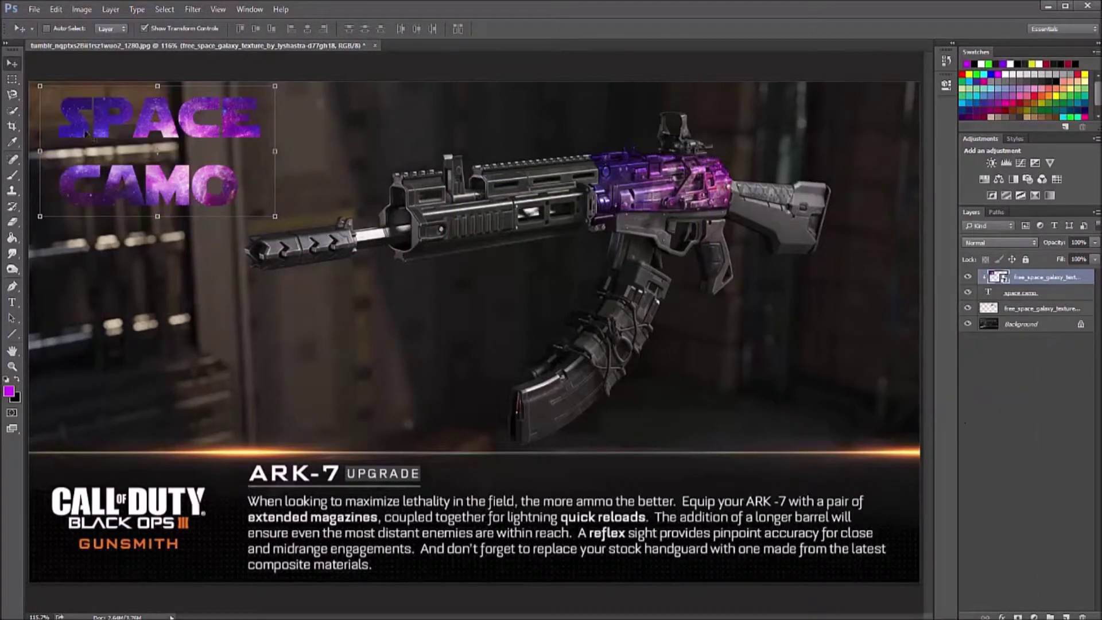
drag(276, 217, 294, 214)
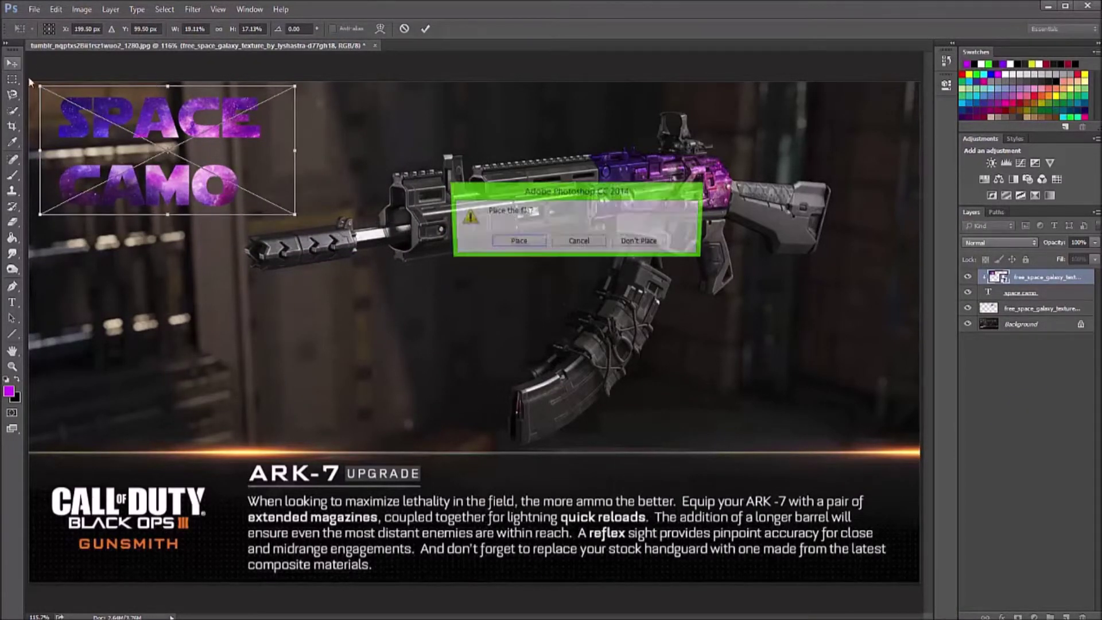
- Free-transform the SPACE CAMO text layer, then select the Background layer
click(1021, 293)
key(ctrl+t)
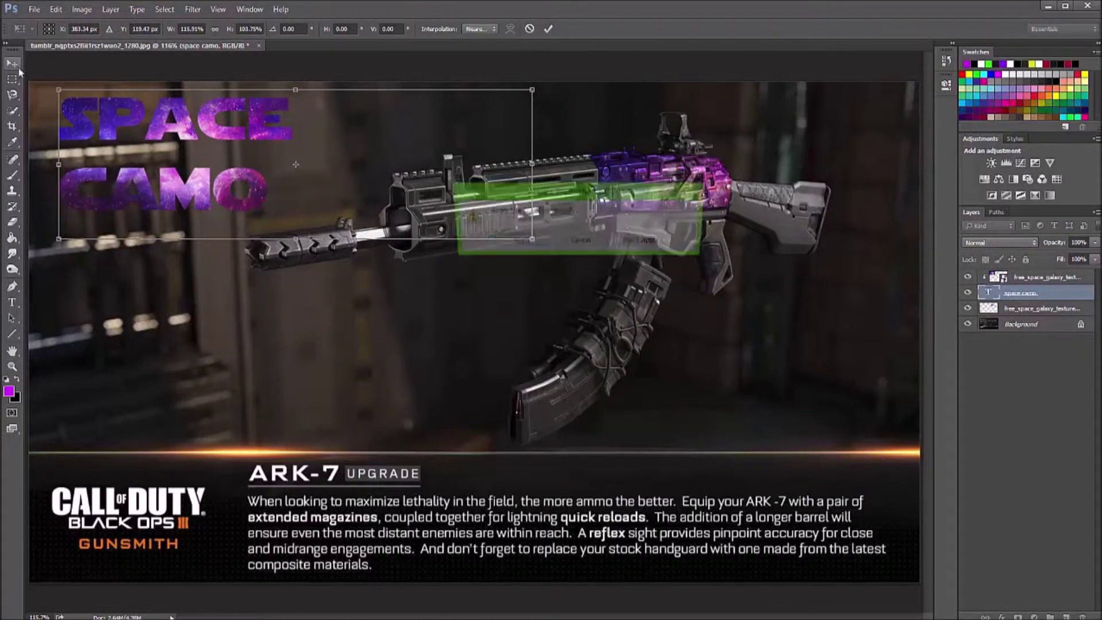
click(1056, 325)
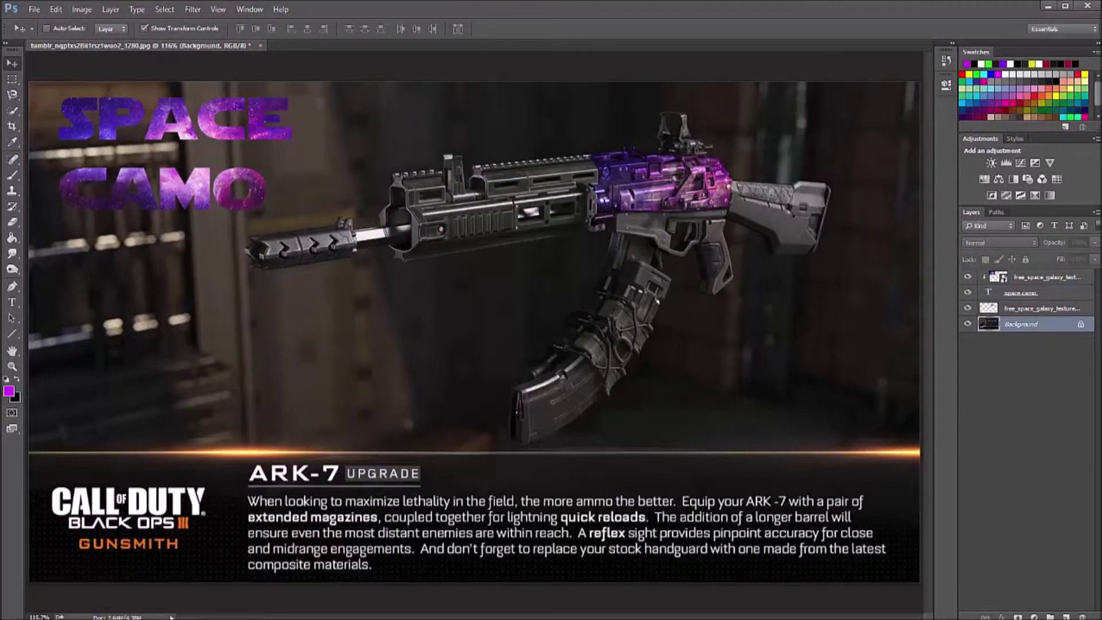